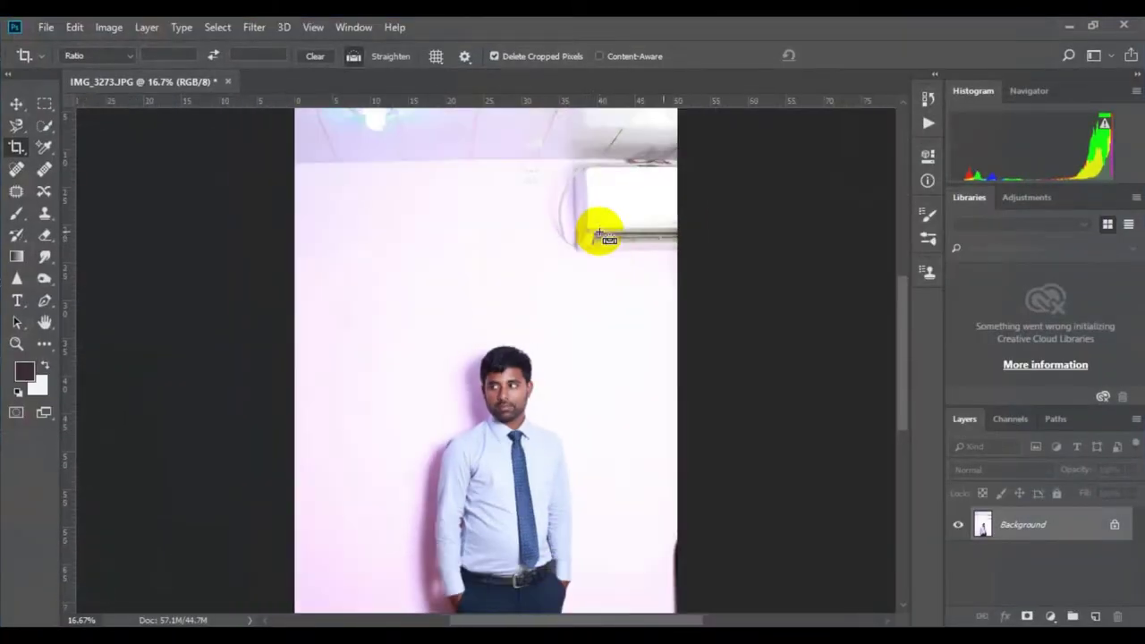
- Duplicate the Background layer and crop to a near-square frame around the man, dropping the ceiling
{"action": "scroll", "coordinate": [599, 235], "scroll_direction": "down", "scroll_amount": 2}
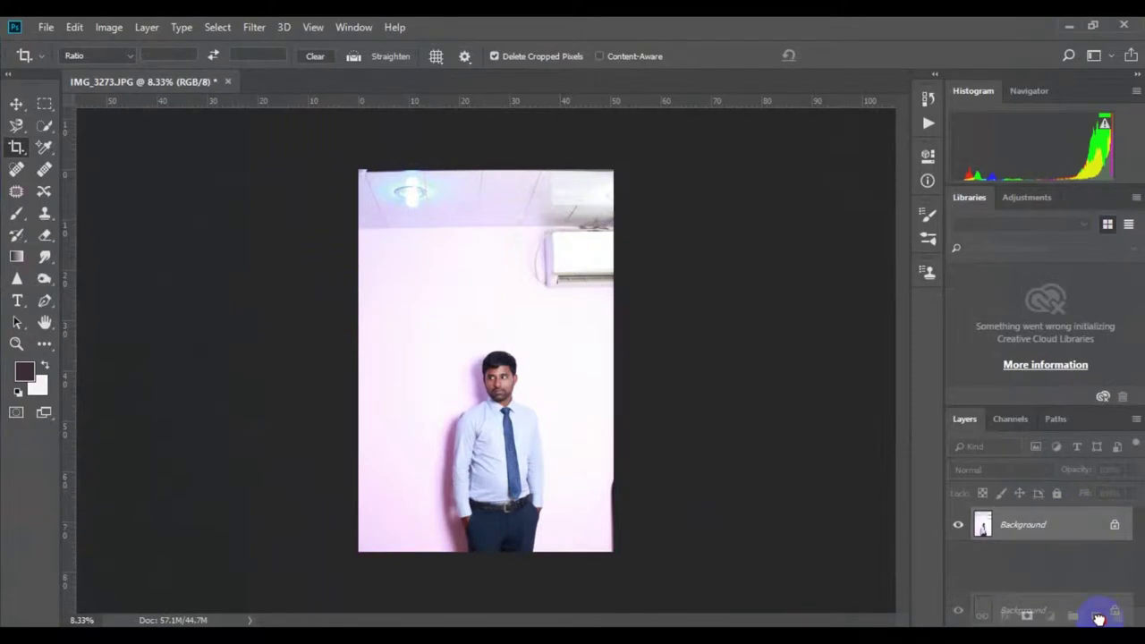
{"action": "left_click_drag", "start_coordinate": [1076, 525], "coordinate": [1095, 616]}
{"action": "left_click_drag", "start_coordinate": [347, 319], "coordinate": [631, 546]}
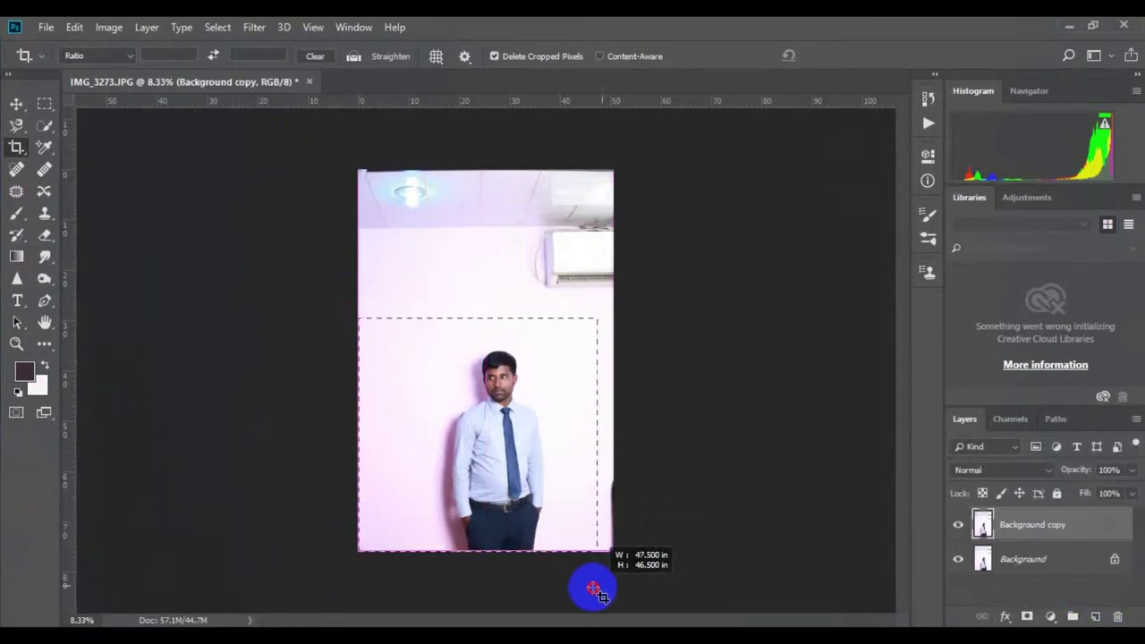
{"action": "left_click_drag", "start_coordinate": [631, 546], "coordinate": [584, 588]}
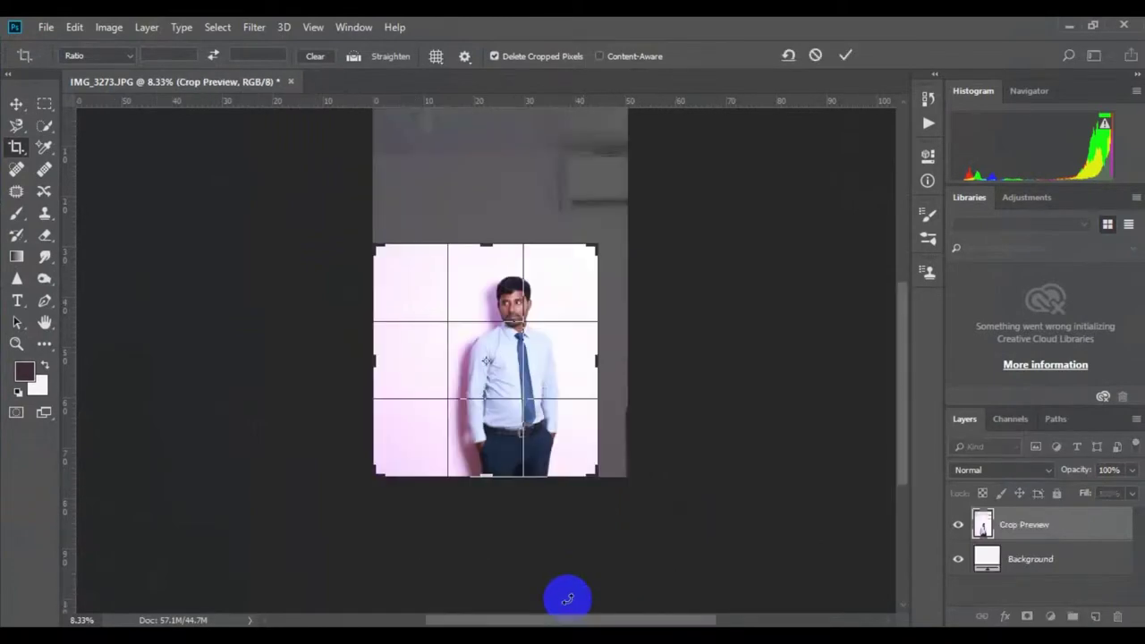
{"action": "key", "text": "Return"}
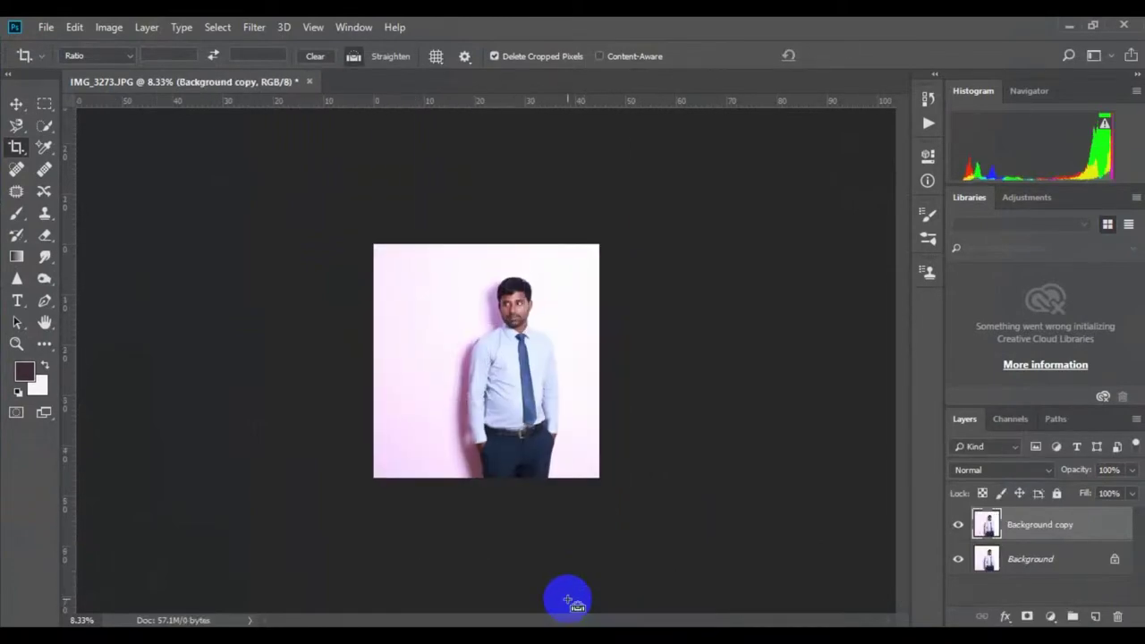
{"action": "key", "text": "ctrl+plus"}
{"action": "key", "text": "ctrl+plus"}
{"action": "key", "text": "ctrl+plus"}
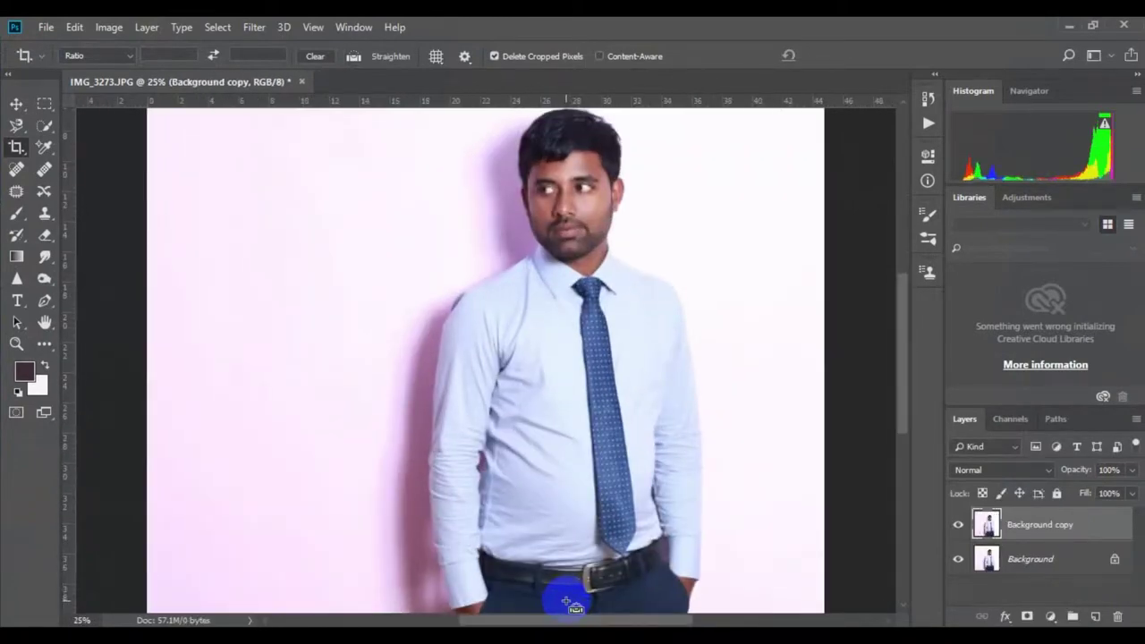
- Zoom out and back in to review the cropped photo
{"action": "key", "text": "ctrl+minus"}
{"action": "key", "text": "ctrl+minus"}
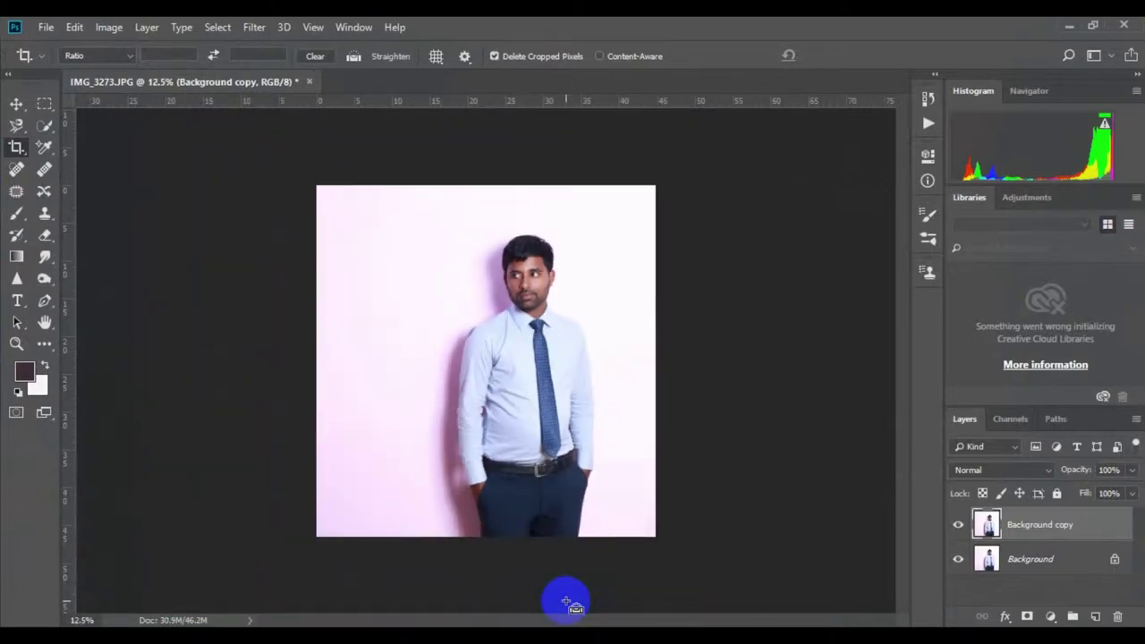
{"action": "key", "text": "ctrl+plus"}
{"action": "key", "text": "ctrl+plus"}
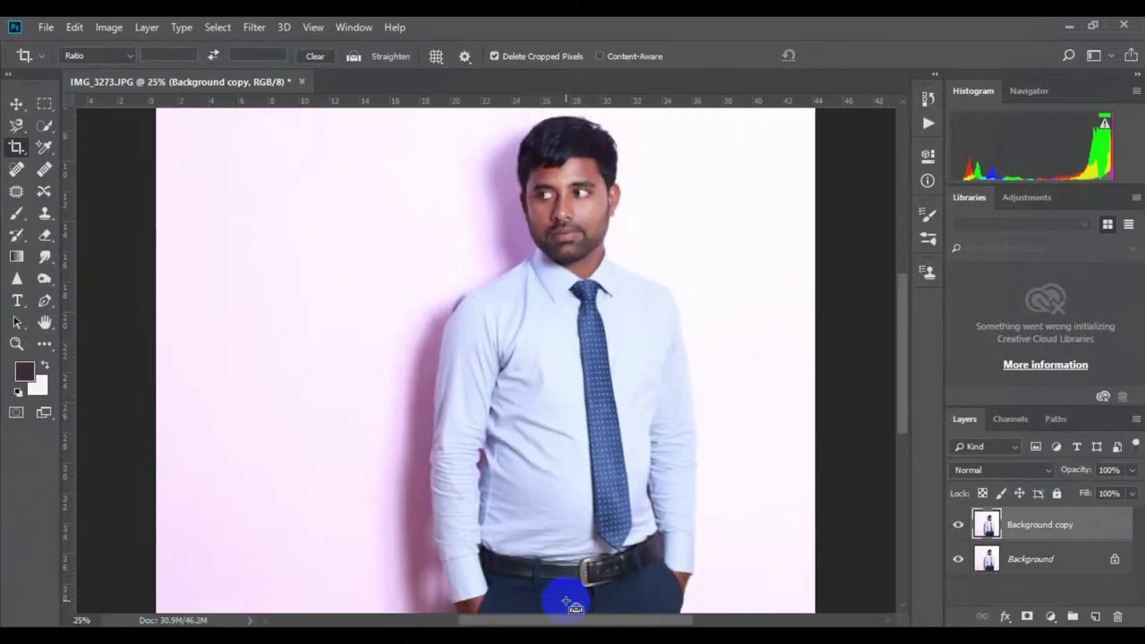
{"action": "key", "text": "ctrl+minus"}
{"action": "key", "text": "ctrl+minus"}
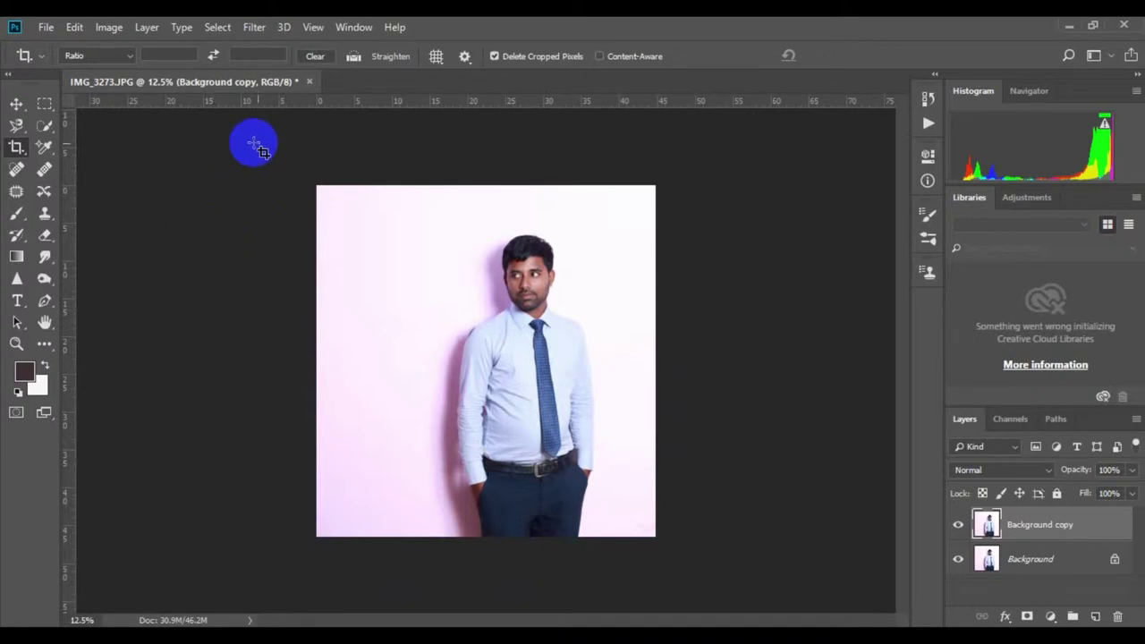
- Apply Imagenomic Noiseware at 68% luminance and 50% color noise reduction to Background copy
{"action": "left_click", "coordinate": [254, 27]}
{"action": "mouse_move", "coordinate": [282, 386]}
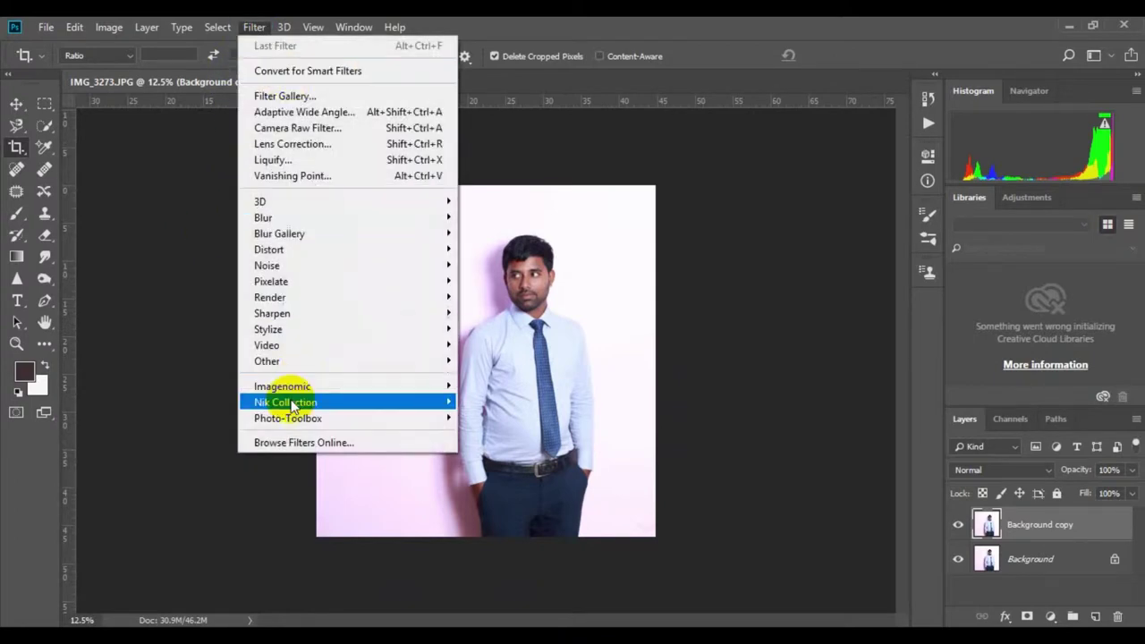
{"action": "left_click", "coordinate": [484, 389]}
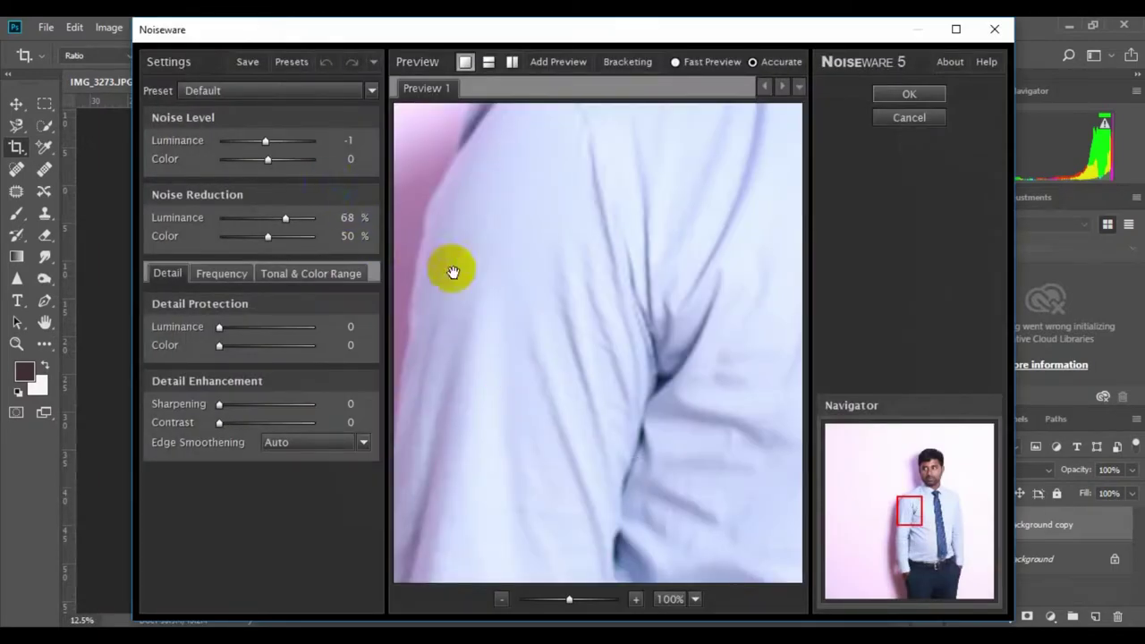
{"action": "left_click_drag", "start_coordinate": [453, 268], "coordinate": [594, 417]}
{"action": "left_click", "coordinate": [909, 93]}
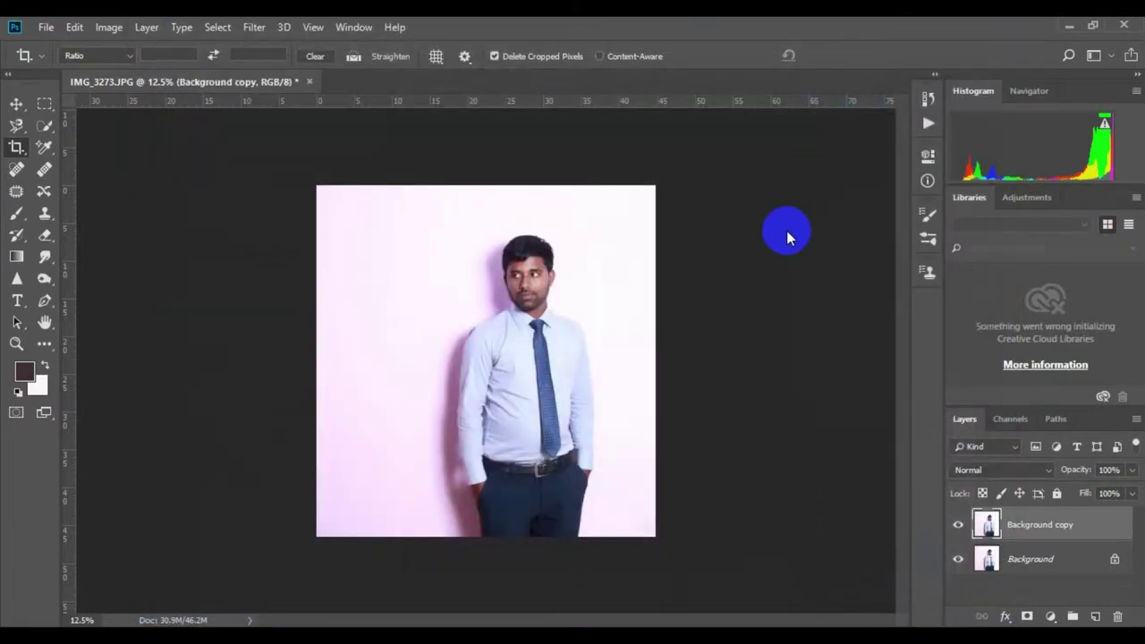
{"action": "left_click", "coordinate": [370, 281]}
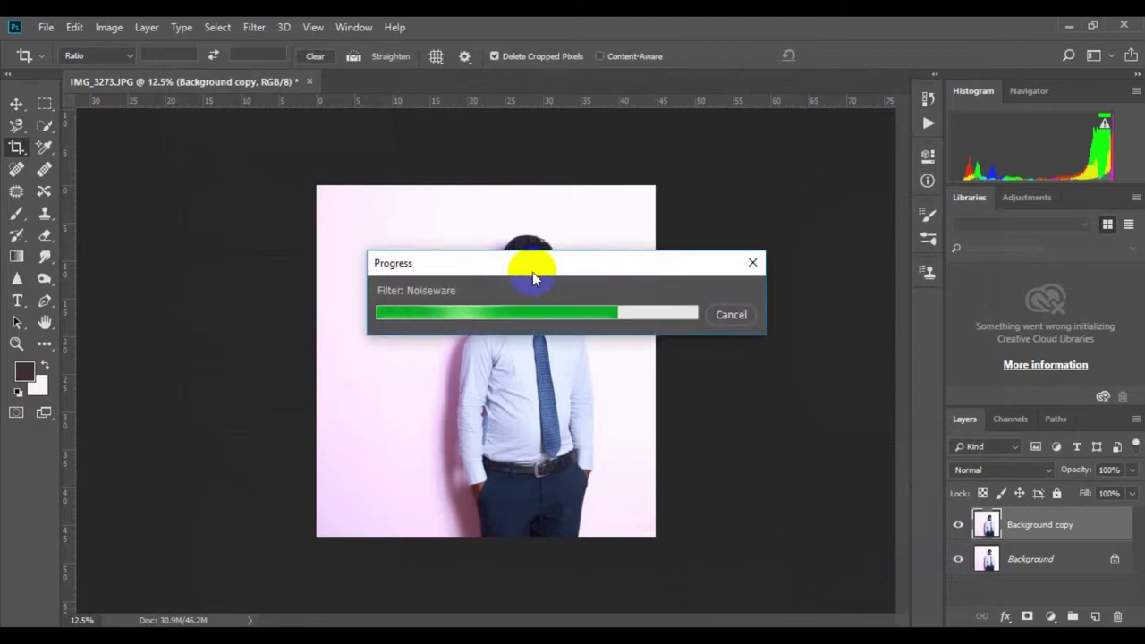
{"action": "left_click", "coordinate": [562, 291]}
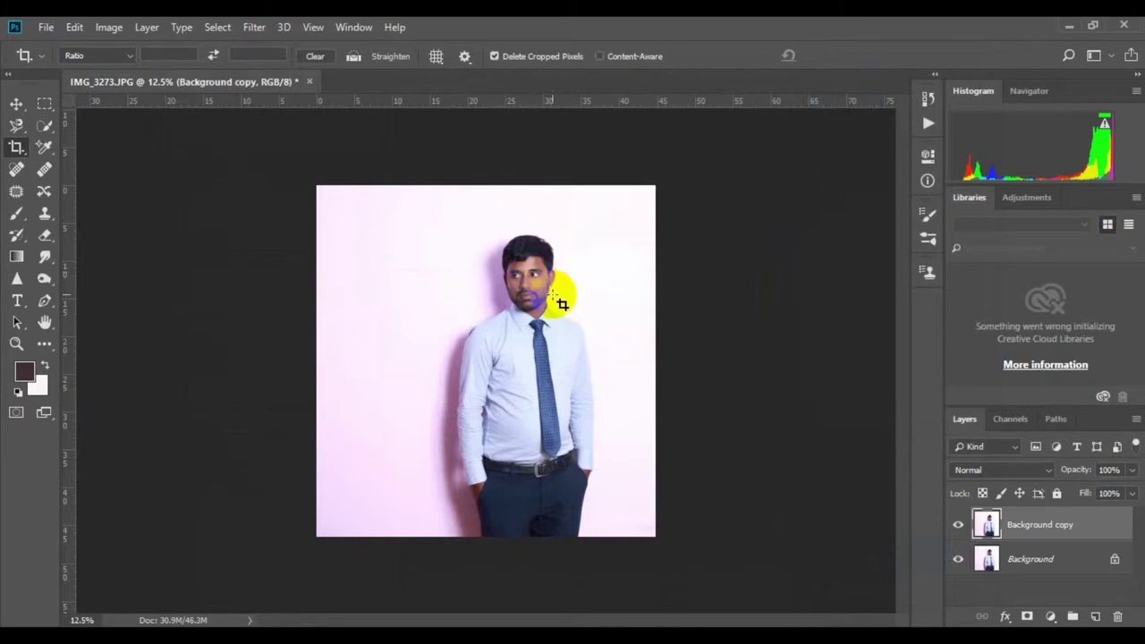
{"action": "left_click", "coordinate": [480, 266]}
{"action": "left_click", "coordinate": [510, 229]}
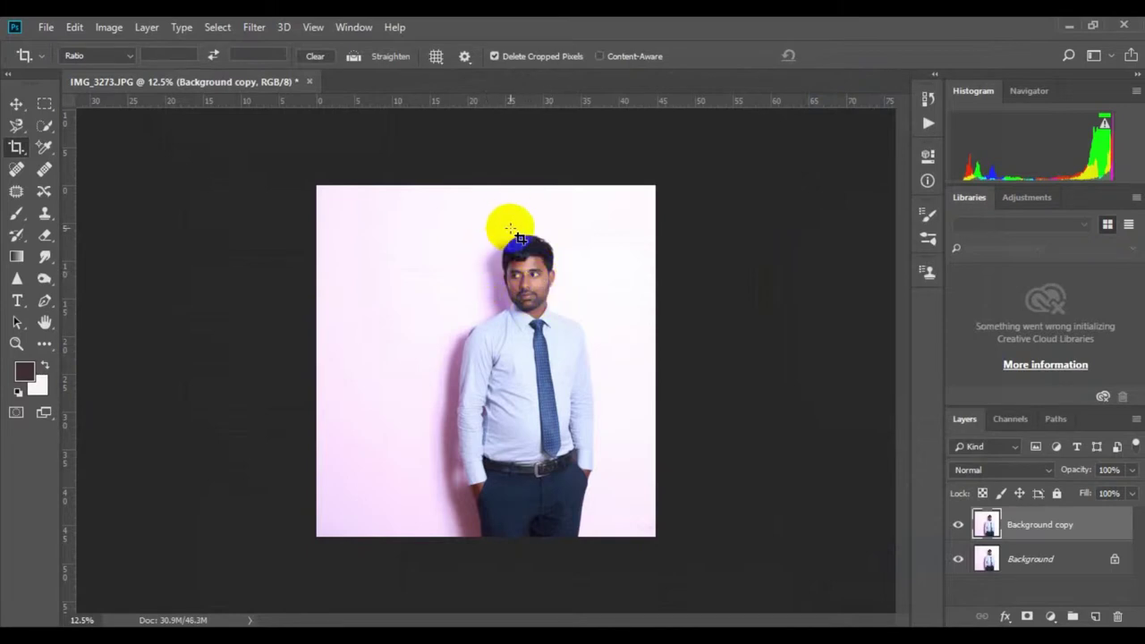
- In the Camera Raw Filter, raise Exposure to +0.55 and set Shadows to -5
{"action": "left_click", "coordinate": [254, 29]}
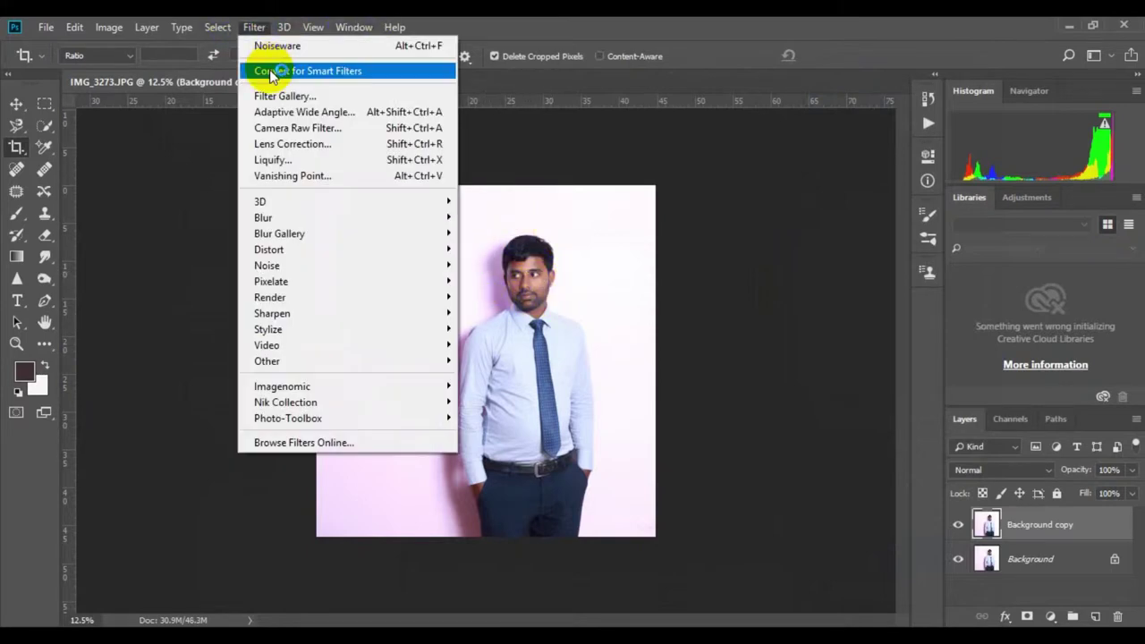
{"action": "left_click", "coordinate": [290, 132]}
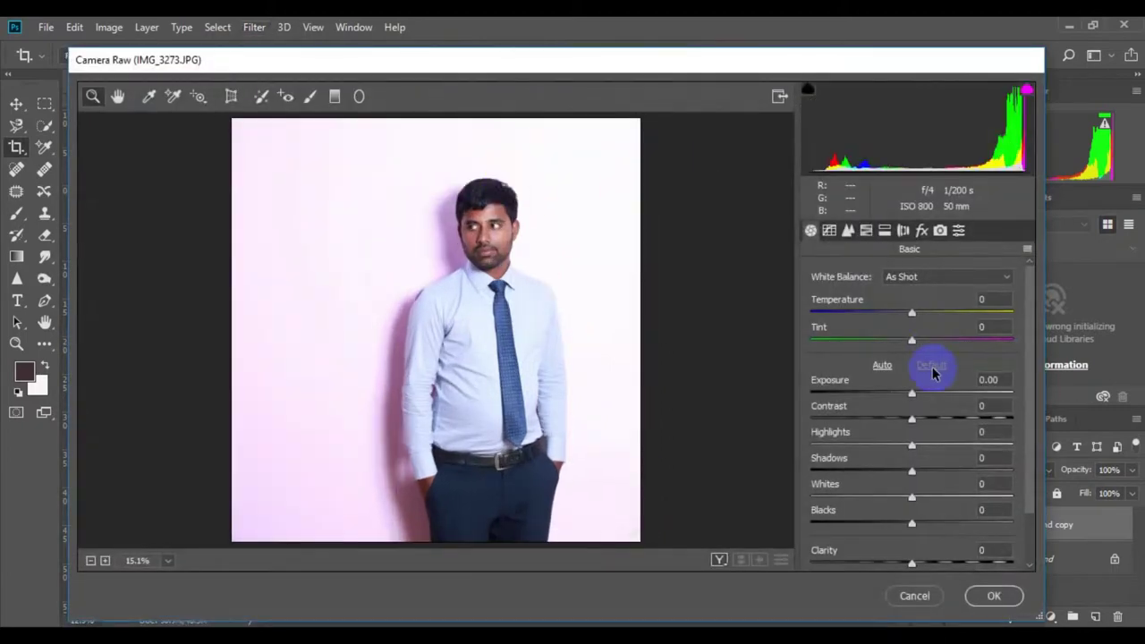
{"action": "left_click_drag", "start_coordinate": [911, 394], "coordinate": [923, 393]}
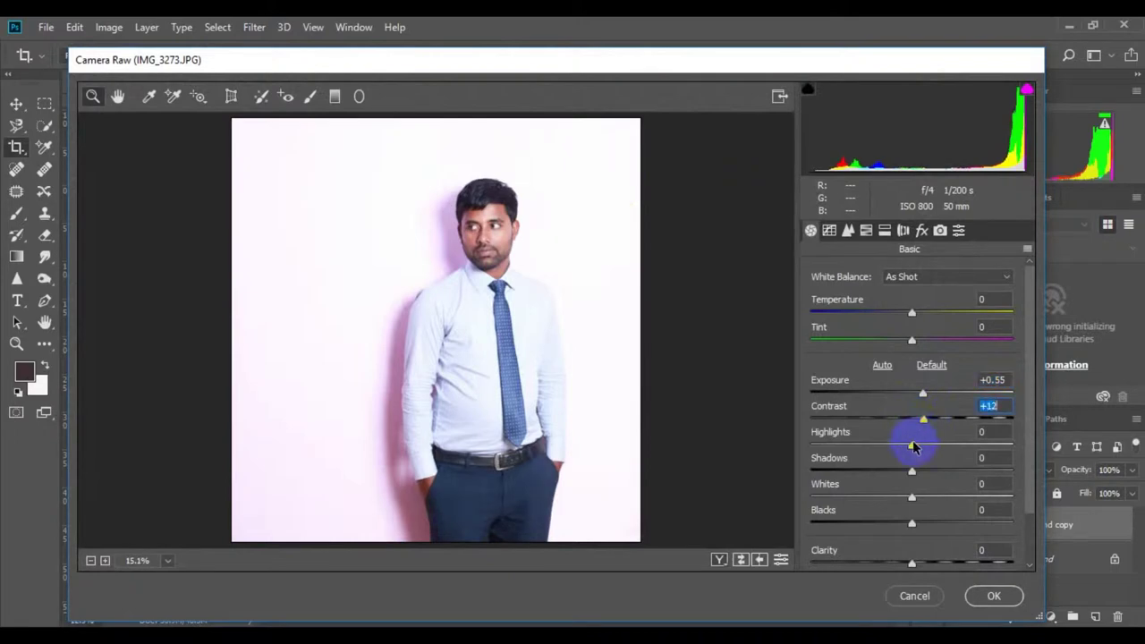
{"action": "mouse_move", "coordinate": [915, 450]}
{"action": "left_mouse_down"}
{"action": "mouse_move", "coordinate": [867, 457]}
{"action": "mouse_move", "coordinate": [912, 449]}
{"action": "left_mouse_up"}
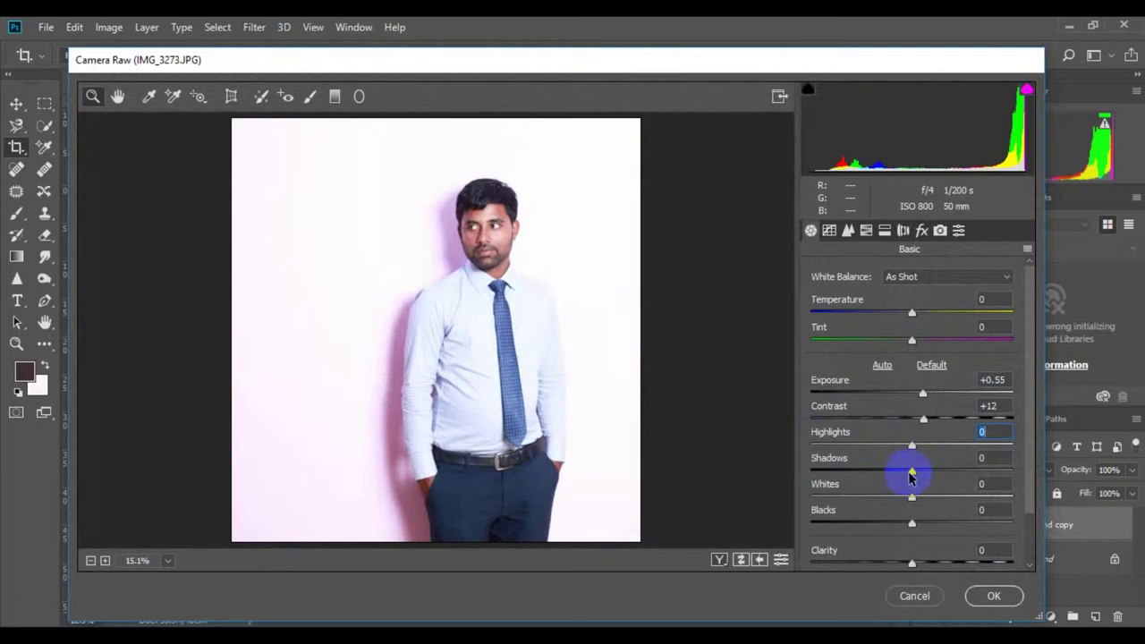
{"action": "left_click_drag", "start_coordinate": [921, 477], "coordinate": [890, 479]}
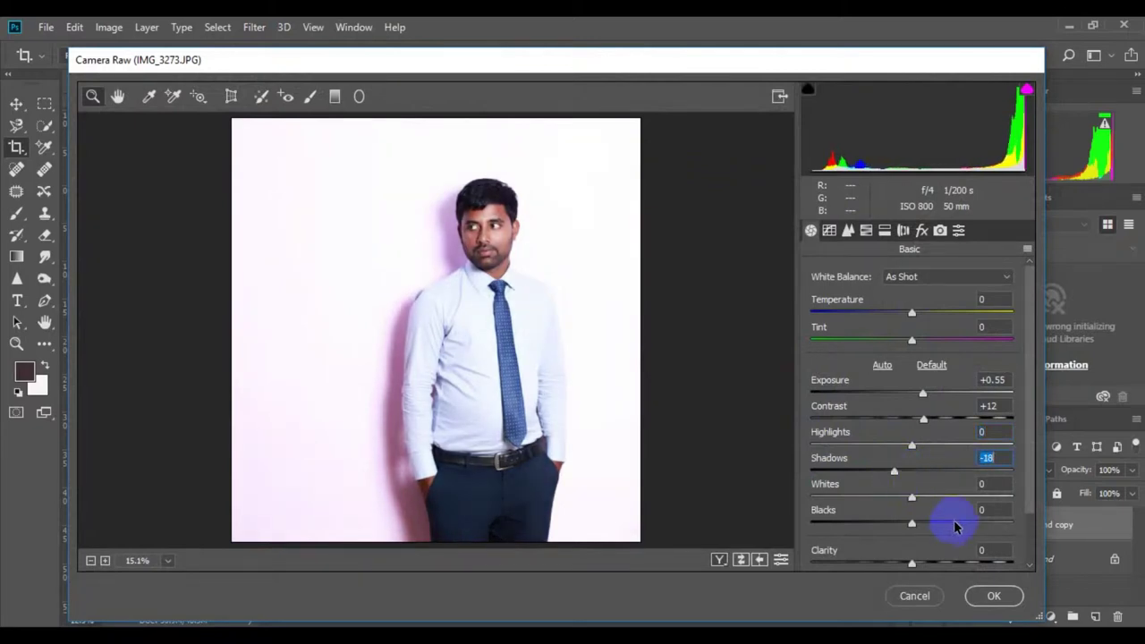
{"action": "mouse_move", "coordinate": [906, 477]}
{"action": "left_mouse_down"}
{"action": "mouse_move", "coordinate": [876, 496]}
{"action": "mouse_move", "coordinate": [792, 504]}
{"action": "left_mouse_up"}
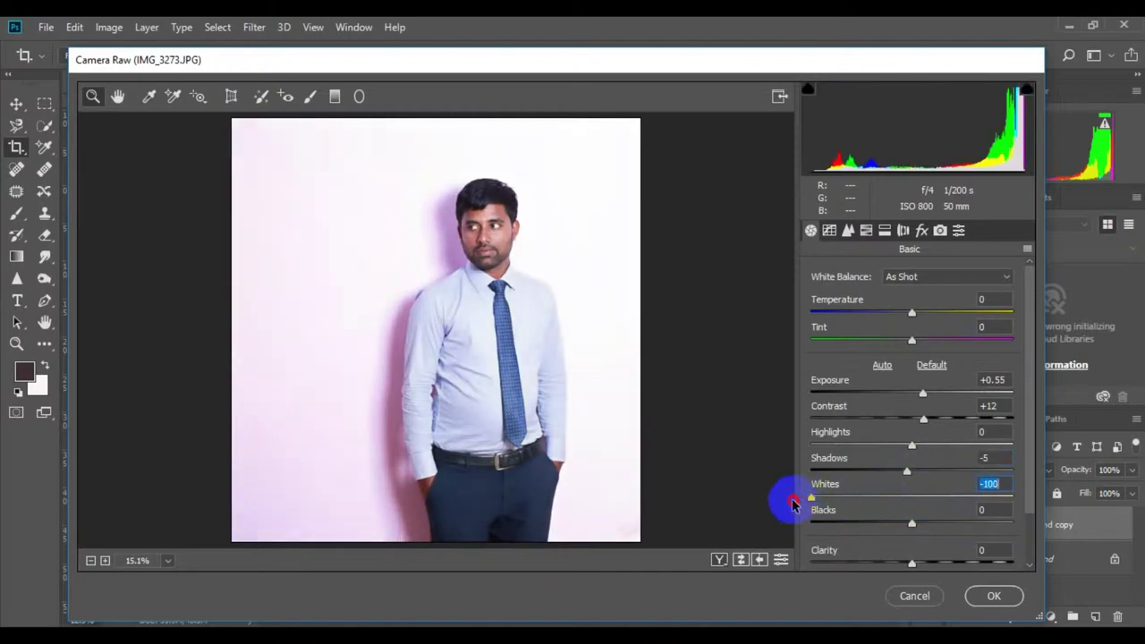
- Raise Blacks to +18, cool Temperature to -9 with Tint -26, and apply the edits
{"action": "left_click", "coordinate": [898, 531]}
{"action": "left_click_drag", "start_coordinate": [898, 530], "coordinate": [935, 532]}
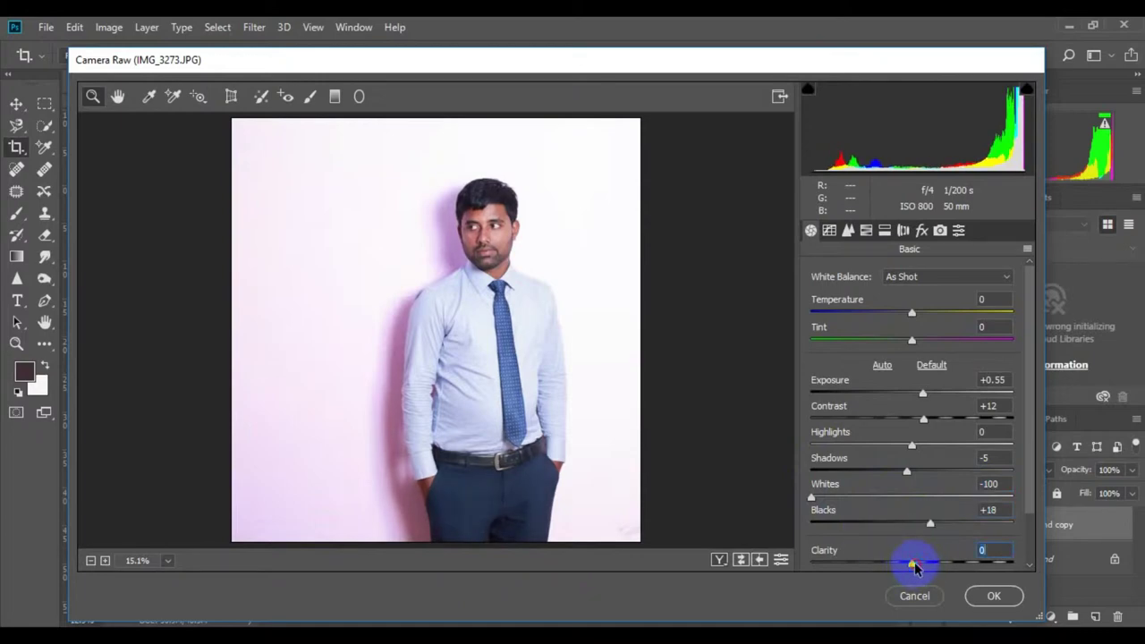
{"action": "left_click_drag", "start_coordinate": [910, 317], "coordinate": [902, 347]}
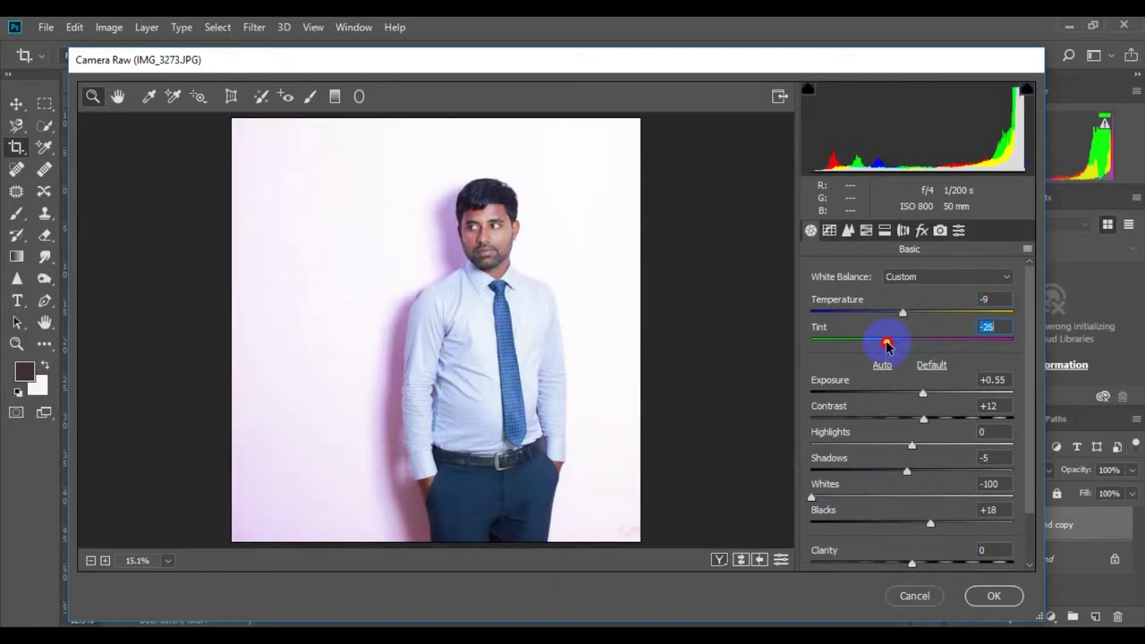
{"action": "left_click", "coordinate": [993, 596]}
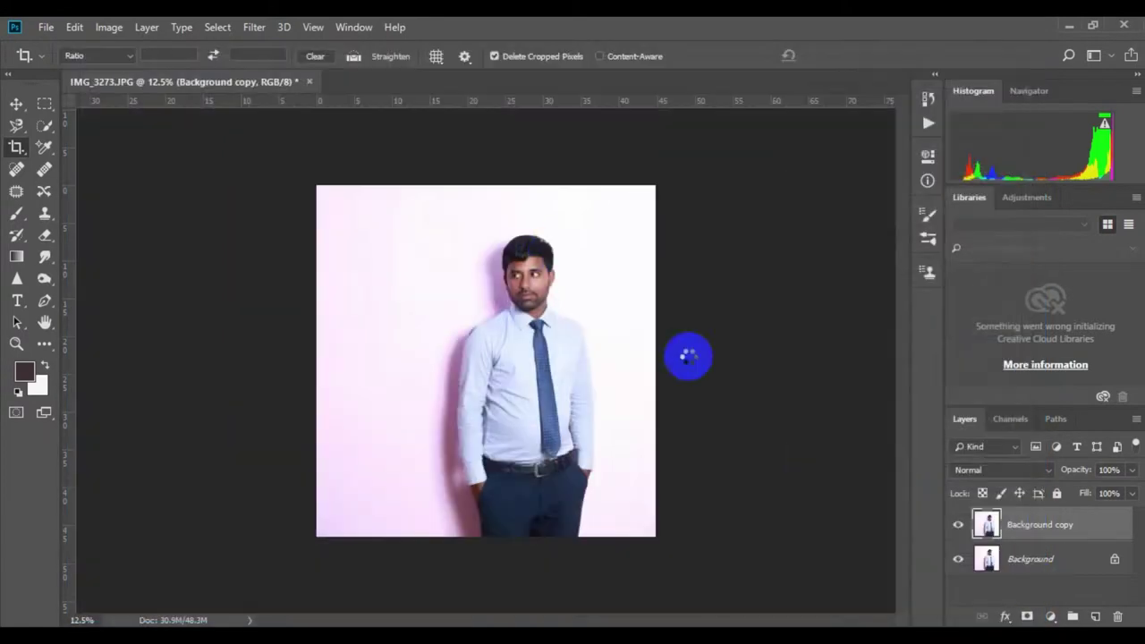
- Run SkinFiner on the Background copy with smoothing Amount 86 and Fine +46
{"action": "left_click", "coordinate": [547, 253]}
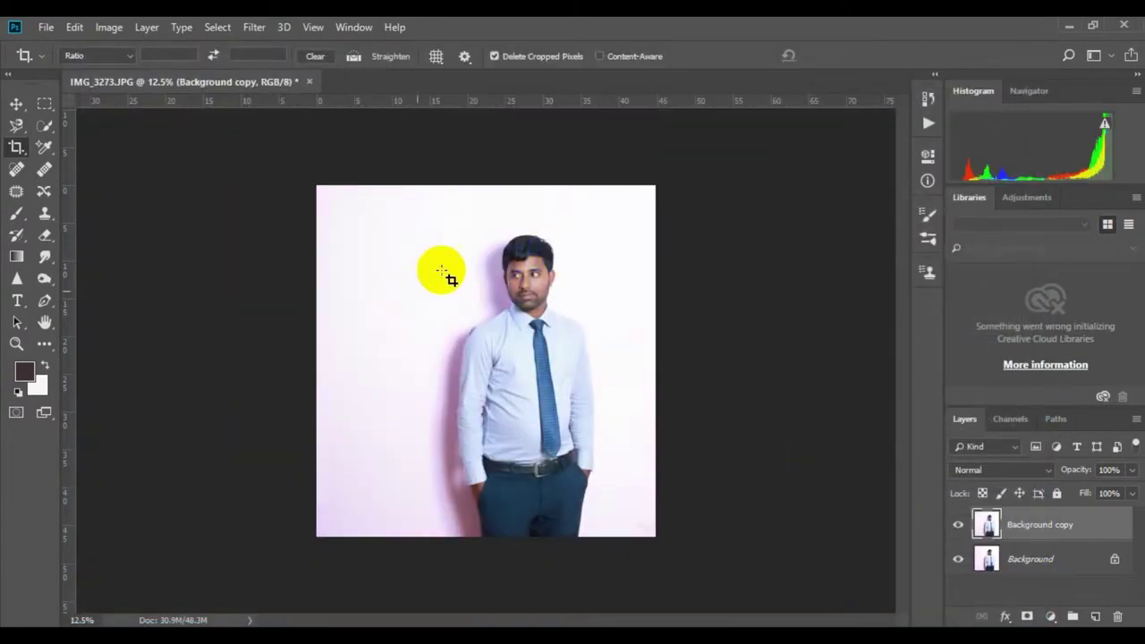
{"action": "left_click", "coordinate": [269, 34]}
{"action": "mouse_move", "coordinate": [288, 418]}
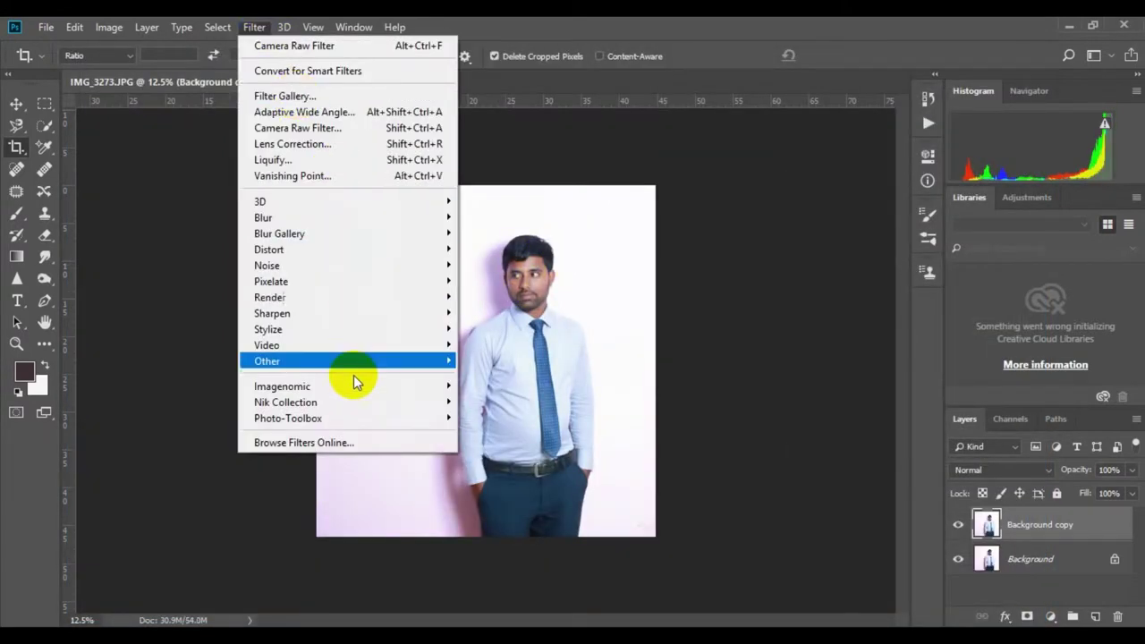
{"action": "left_click", "coordinate": [492, 418]}
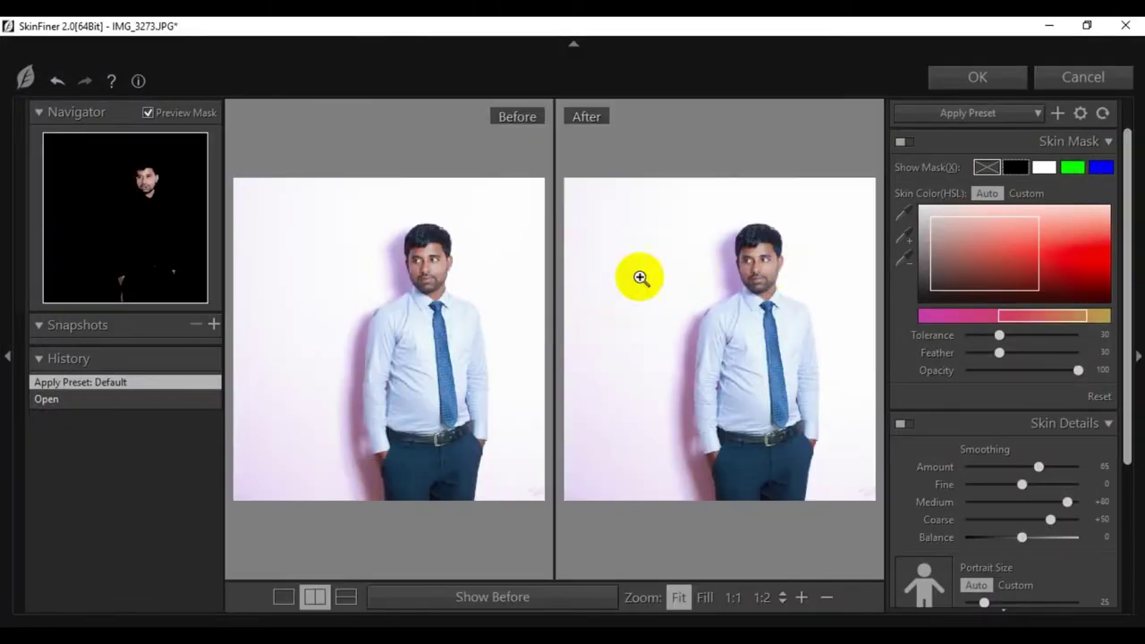
{"action": "left_click", "coordinate": [449, 257]}
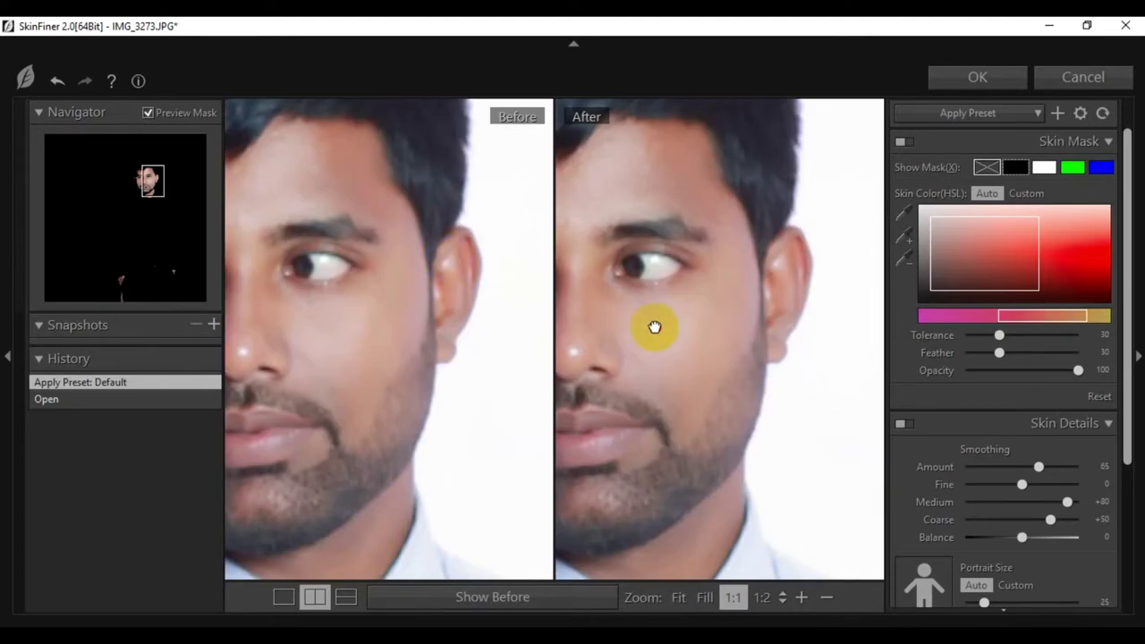
{"action": "left_click_drag", "start_coordinate": [655, 328], "coordinate": [688, 313]}
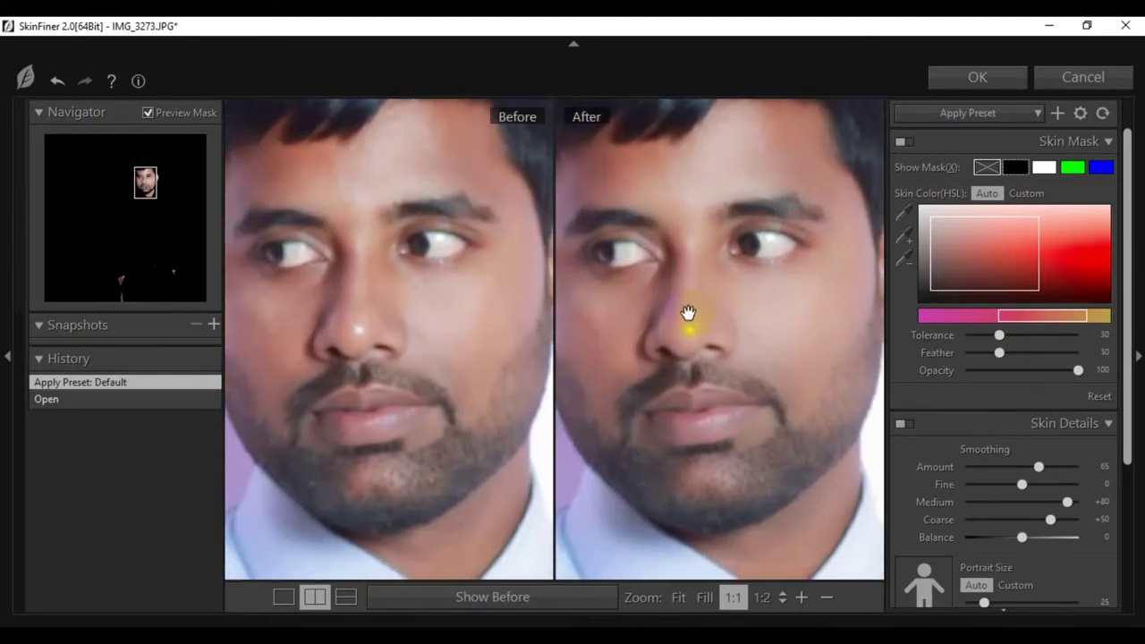
{"action": "left_click_drag", "start_coordinate": [690, 313], "coordinate": [741, 355]}
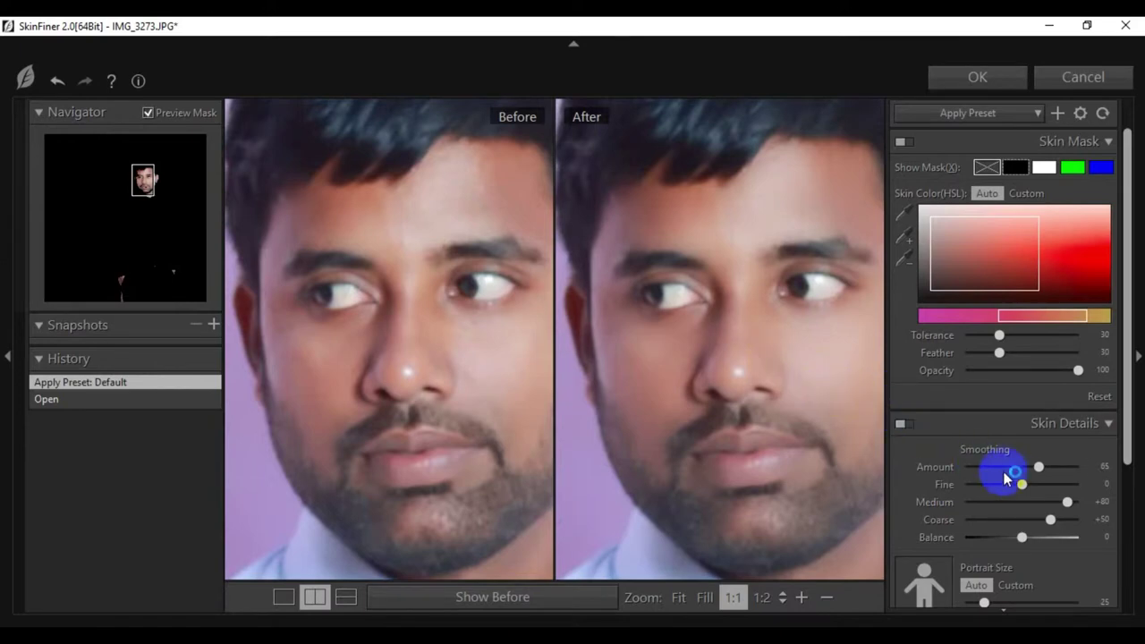
{"action": "mouse_move", "coordinate": [1038, 467]}
{"action": "left_mouse_down"}
{"action": "mouse_move", "coordinate": [1063, 470]}
{"action": "mouse_move", "coordinate": [1040, 493]}
{"action": "mouse_move", "coordinate": [1048, 496]}
{"action": "mouse_move", "coordinate": [1047, 485]}
{"action": "left_mouse_up"}
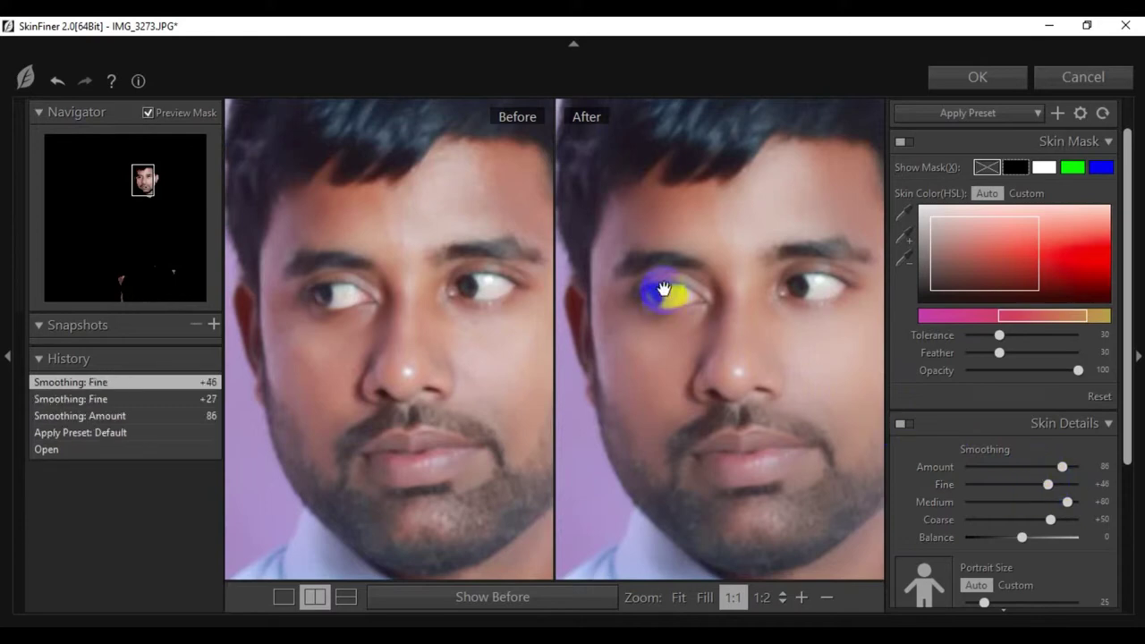
{"action": "left_click_drag", "start_coordinate": [742, 317], "coordinate": [705, 286]}
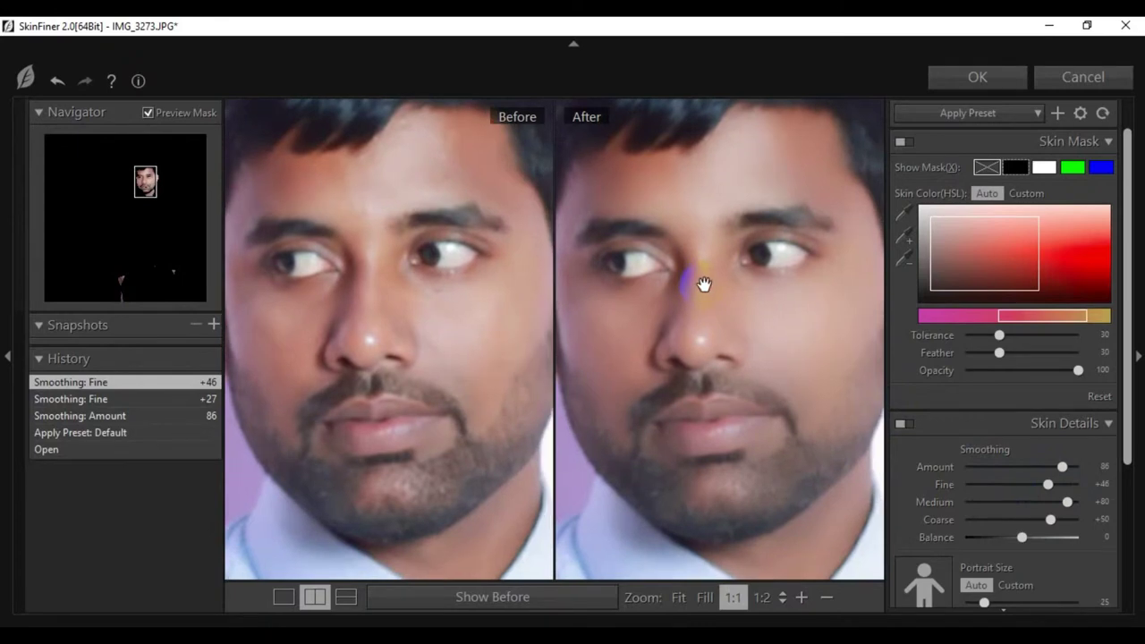
{"action": "left_click", "coordinate": [961, 82]}
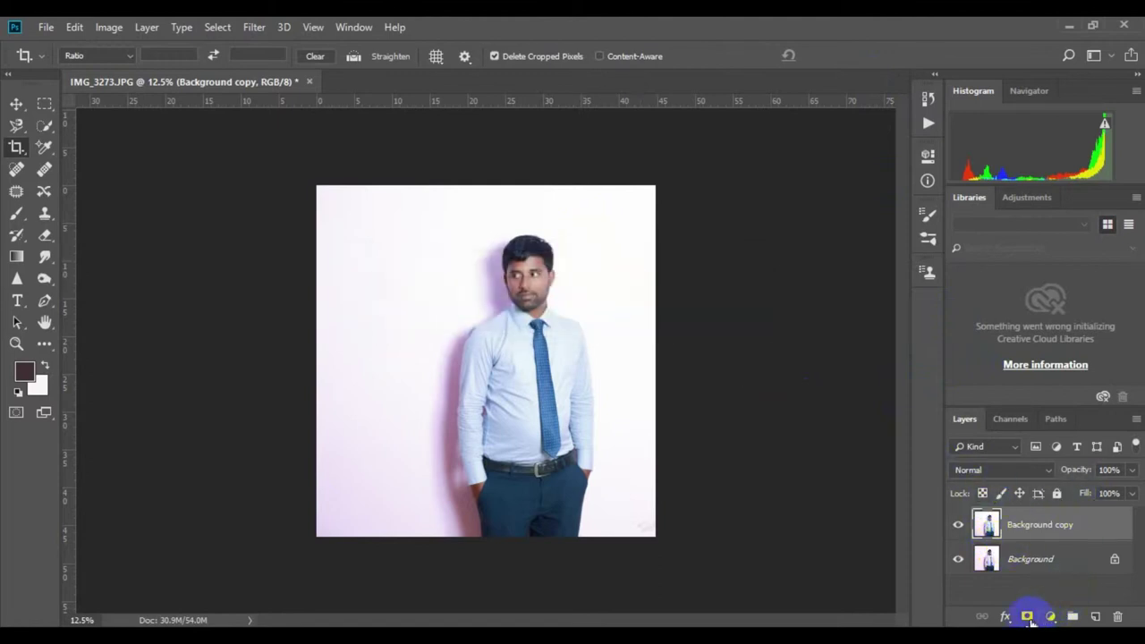
- Add a layer mask and brush black at size 1100 over the wall behind the man
{"action": "left_click", "coordinate": [1027, 616]}
{"action": "left_click", "coordinate": [16, 215]}
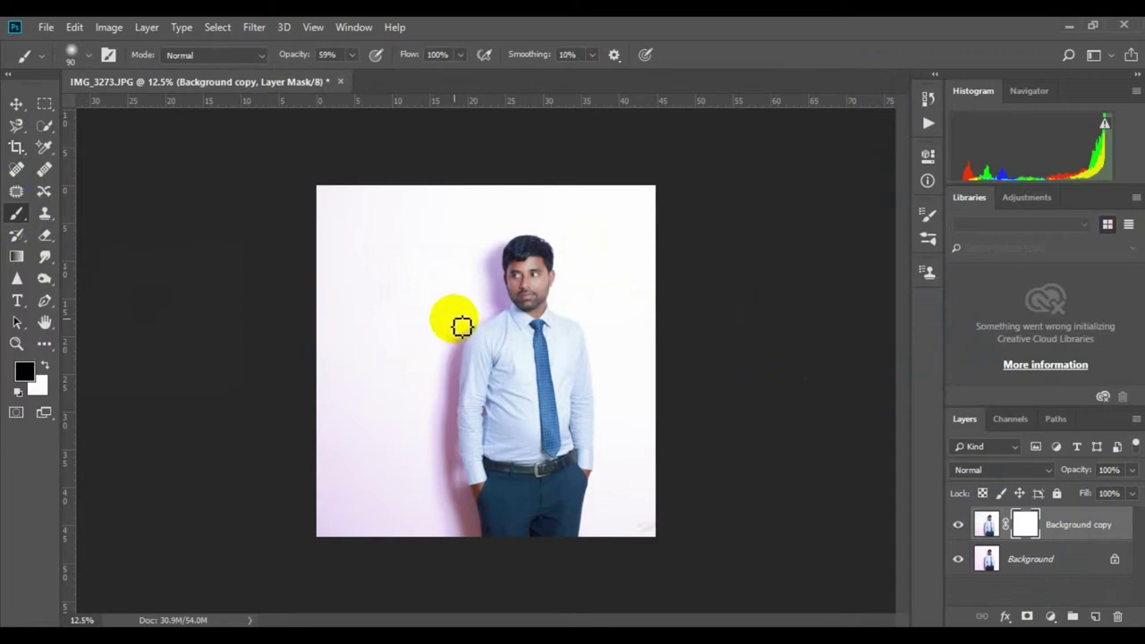
{"action": "key", "text": "bracketright"}
{"action": "key", "text": "bracketright"}
{"action": "key", "text": "bracketright"}
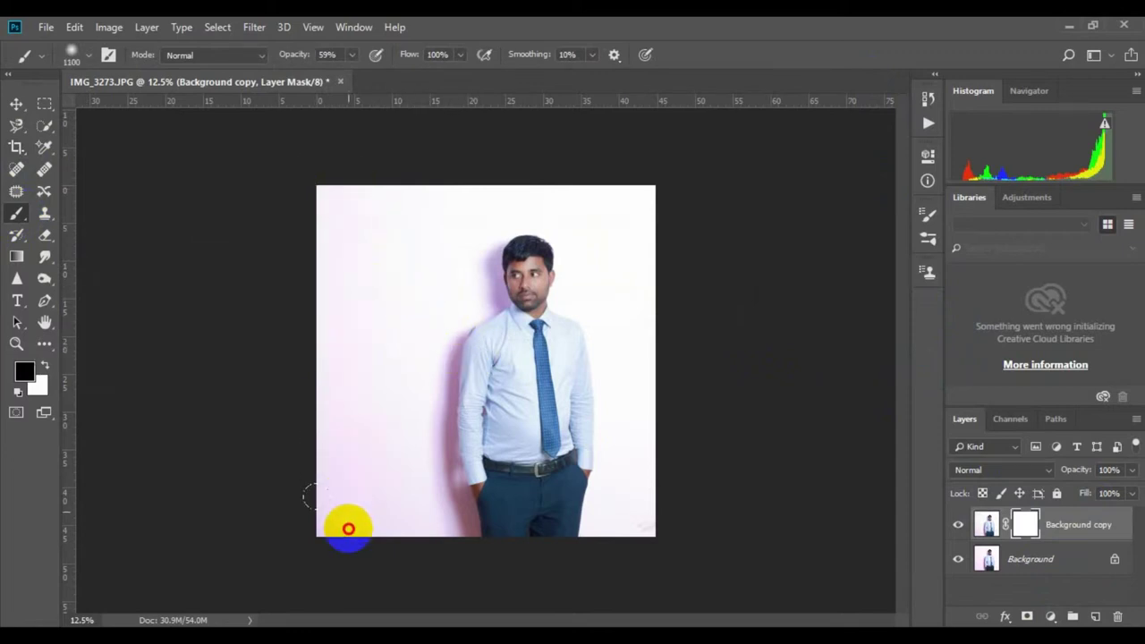
{"action": "left_click_drag", "start_coordinate": [348, 529], "coordinate": [431, 188]}
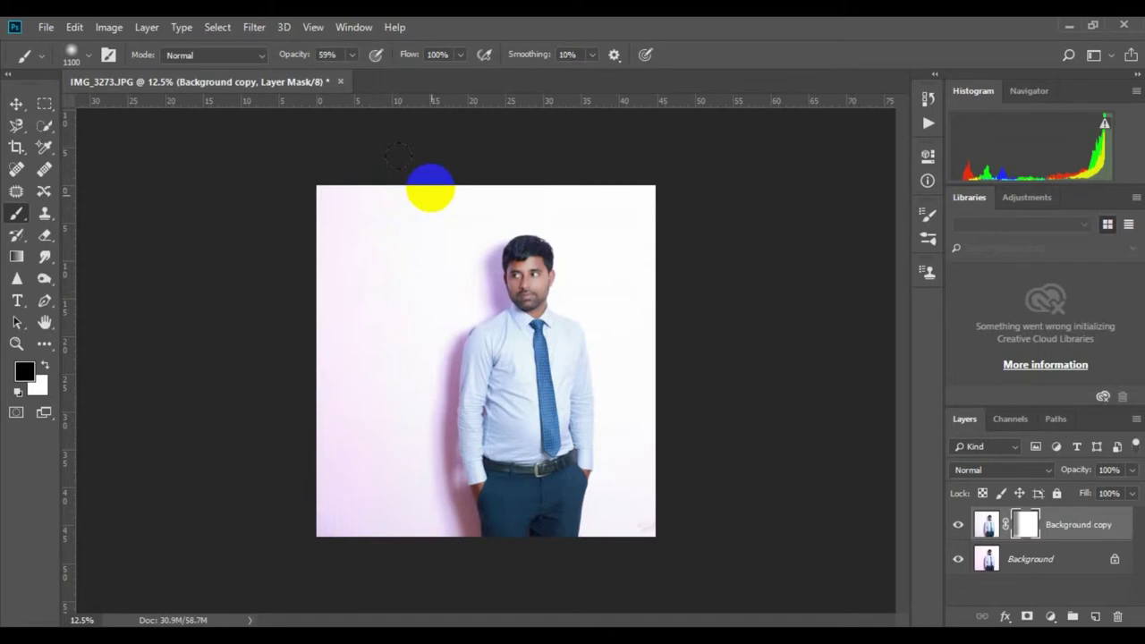
{"action": "mouse_move", "coordinate": [381, 358]}
{"action": "left_mouse_down"}
{"action": "mouse_move", "coordinate": [414, 167]}
{"action": "mouse_move", "coordinate": [281, 613]}
{"action": "mouse_move", "coordinate": [568, 184]}
{"action": "mouse_move", "coordinate": [644, 288]}
{"action": "mouse_move", "coordinate": [621, 590]}
{"action": "left_mouse_up"}
{"action": "left_click_drag", "start_coordinate": [644, 205], "coordinate": [662, 447]}
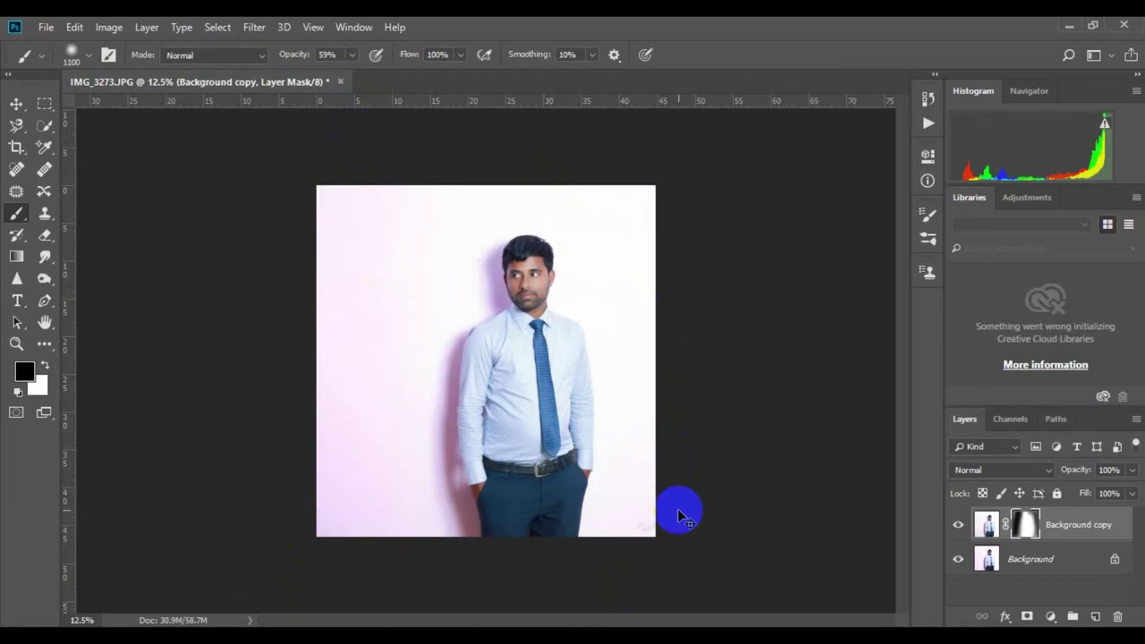
- Zoom out to the whole canvas and select both layers
{"action": "key", "text": "ctrl+plus"}
{"action": "key", "text": "ctrl+plus"}
{"action": "key", "text": "ctrl+minus"}
{"action": "key", "text": "ctrl+minus"}
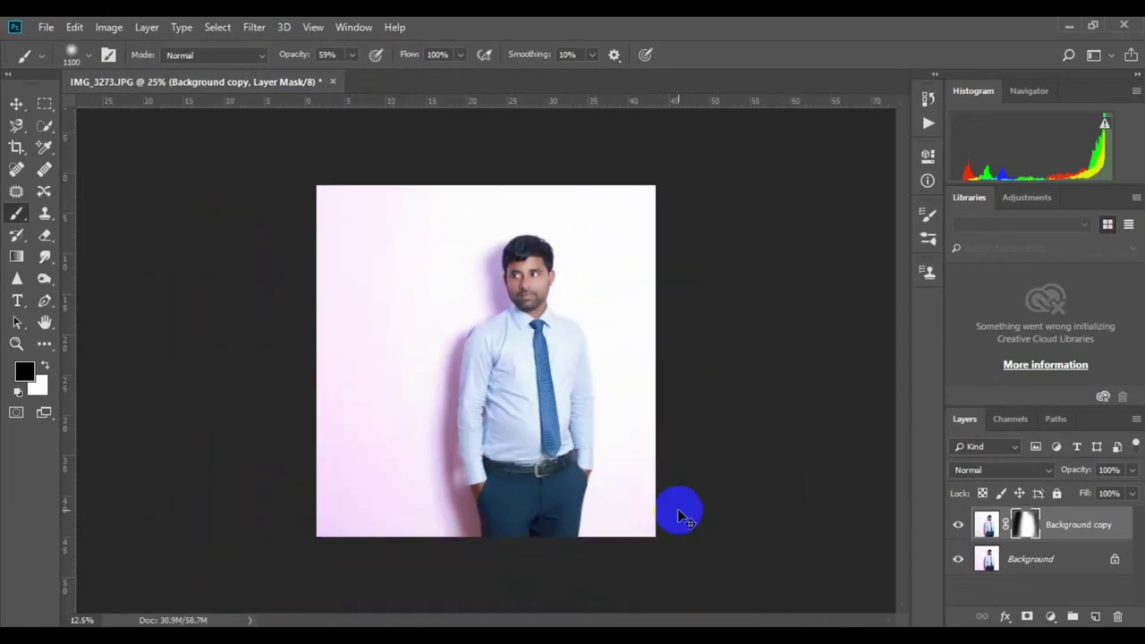
{"action": "key", "text": "ctrl+minus"}
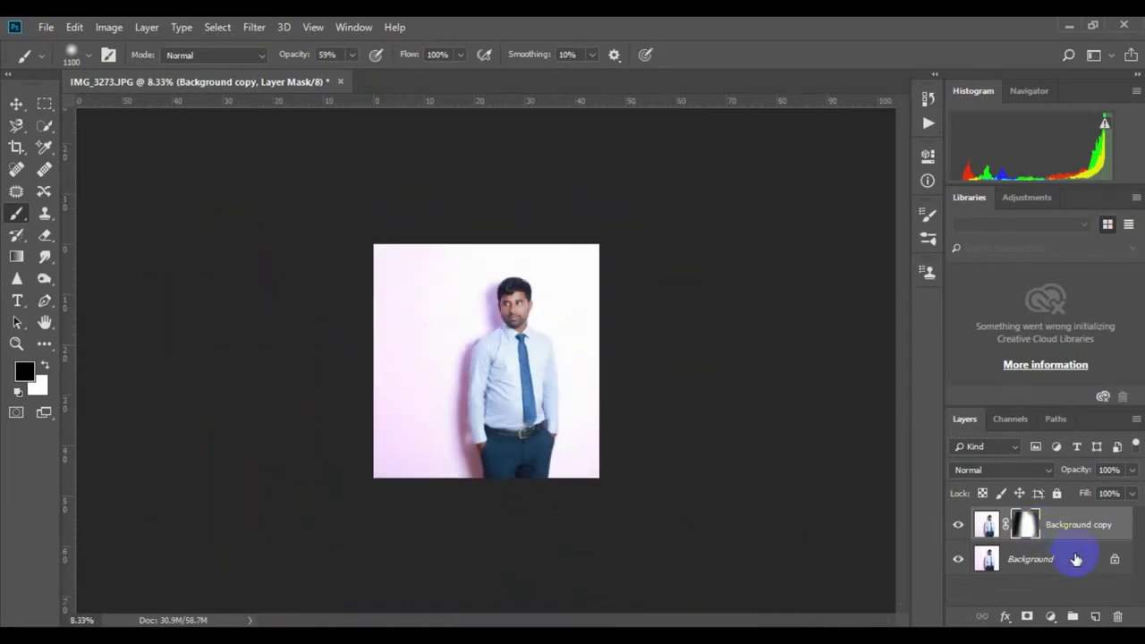
{"action": "left_click", "coordinate": [1077, 560], "text": "shift"}
- Merge the visible layers into one and duplicate the result as a new Background copy
{"action": "right_click", "coordinate": [1056, 525]}
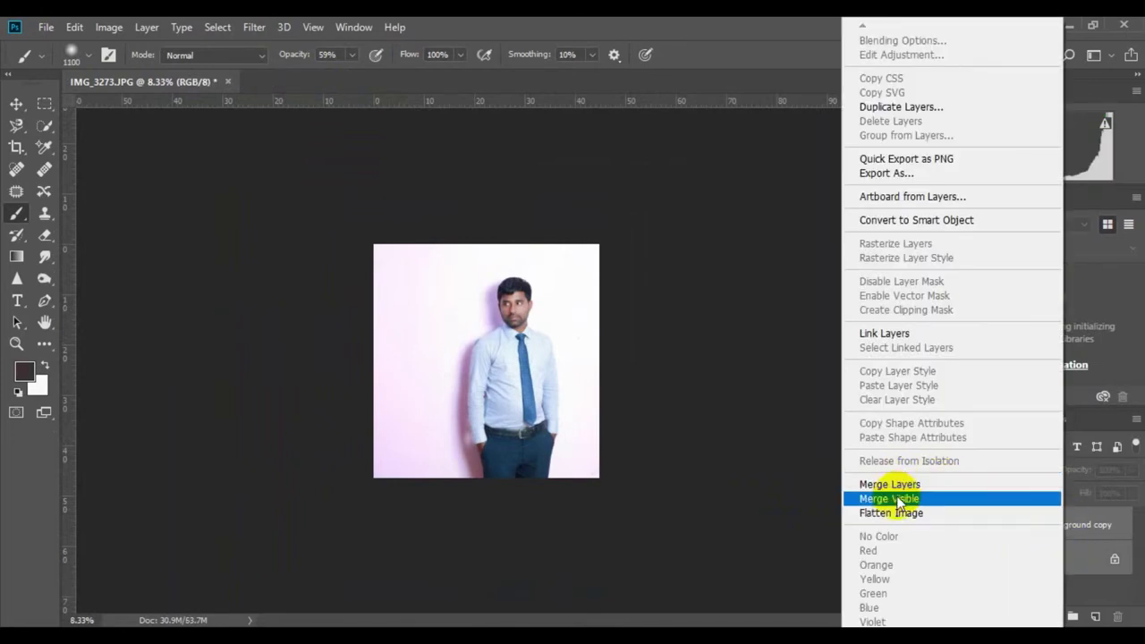
{"action": "left_click", "coordinate": [899, 498]}
{"action": "mouse_move", "coordinate": [1056, 528]}
{"action": "left_mouse_down"}
{"action": "mouse_move", "coordinate": [1117, 617]}
{"action": "mouse_move", "coordinate": [1095, 616]}
{"action": "left_mouse_up"}
{"action": "key", "text": "ctrl+plus"}
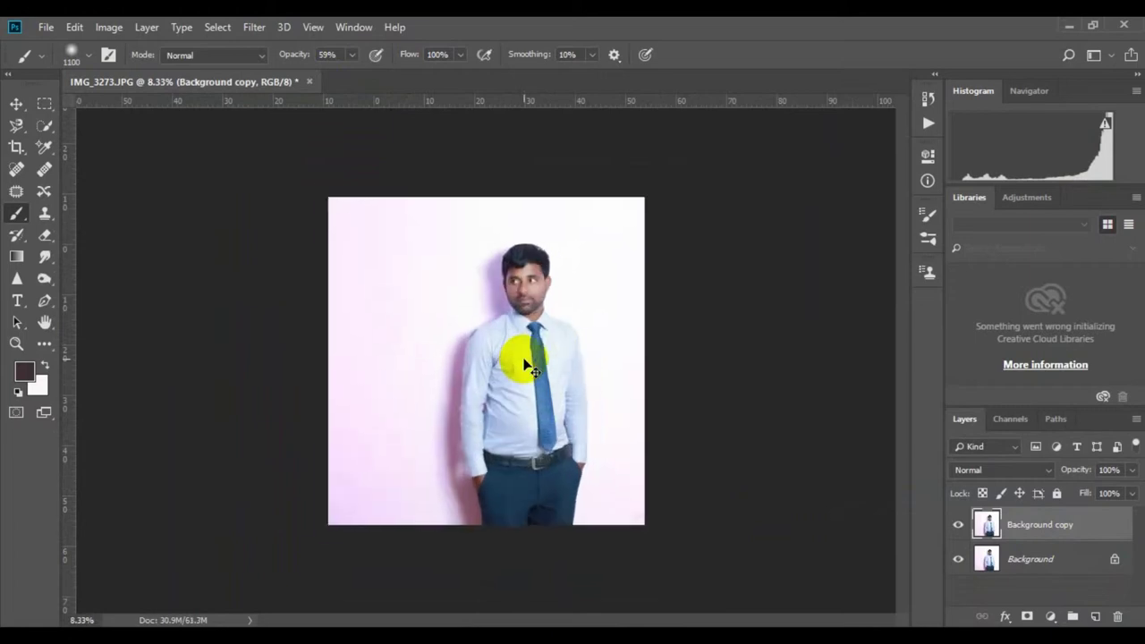
{"action": "left_click", "coordinate": [1051, 616]}
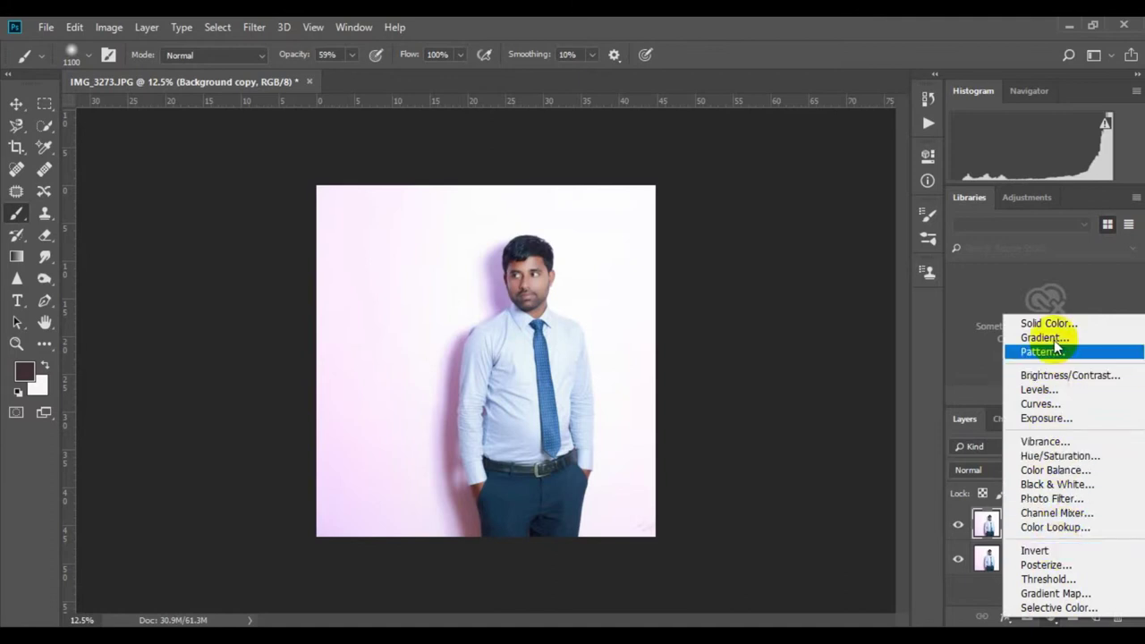
- Add a Gradient Map adjustment layer using the Violet, Orange preset
{"action": "left_click", "coordinate": [1046, 593]}
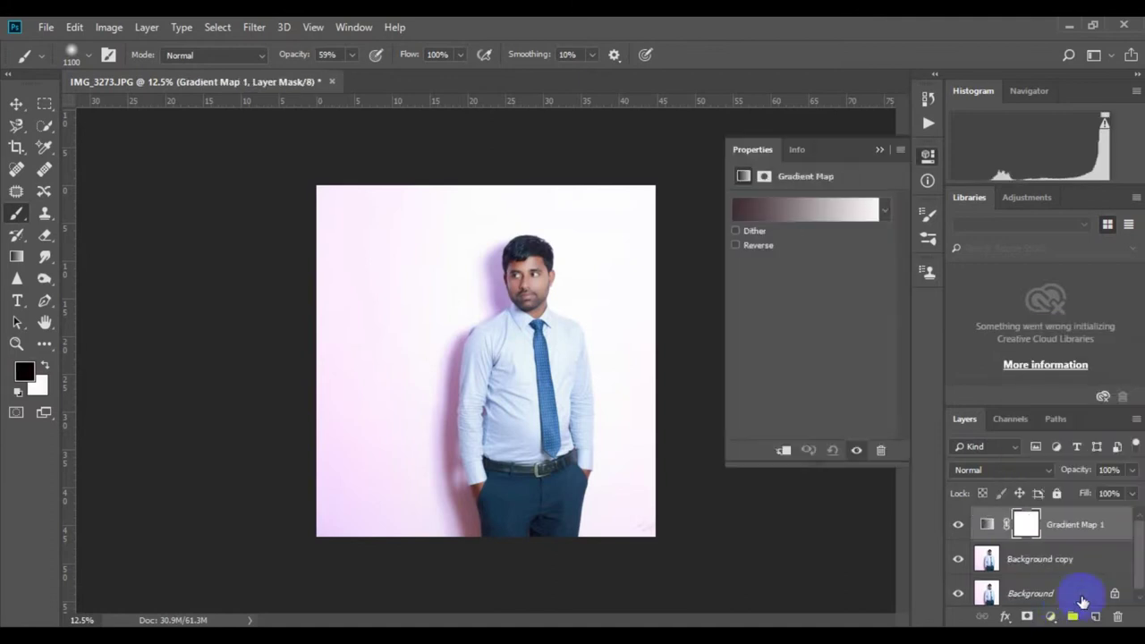
{"action": "left_click", "coordinate": [798, 210]}
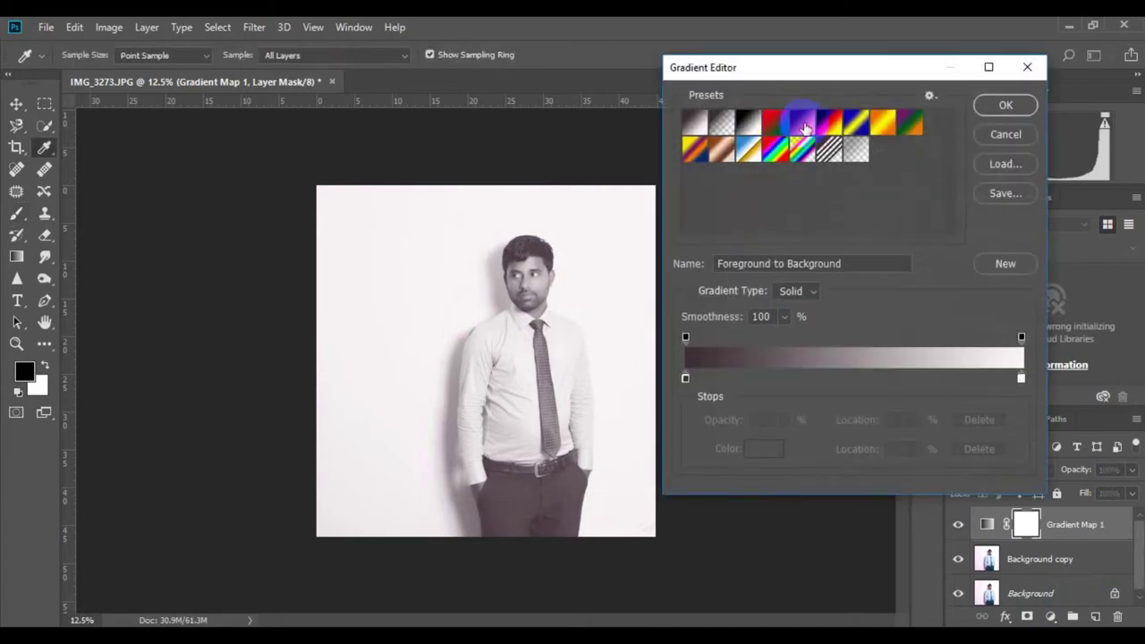
{"action": "left_click", "coordinate": [805, 126]}
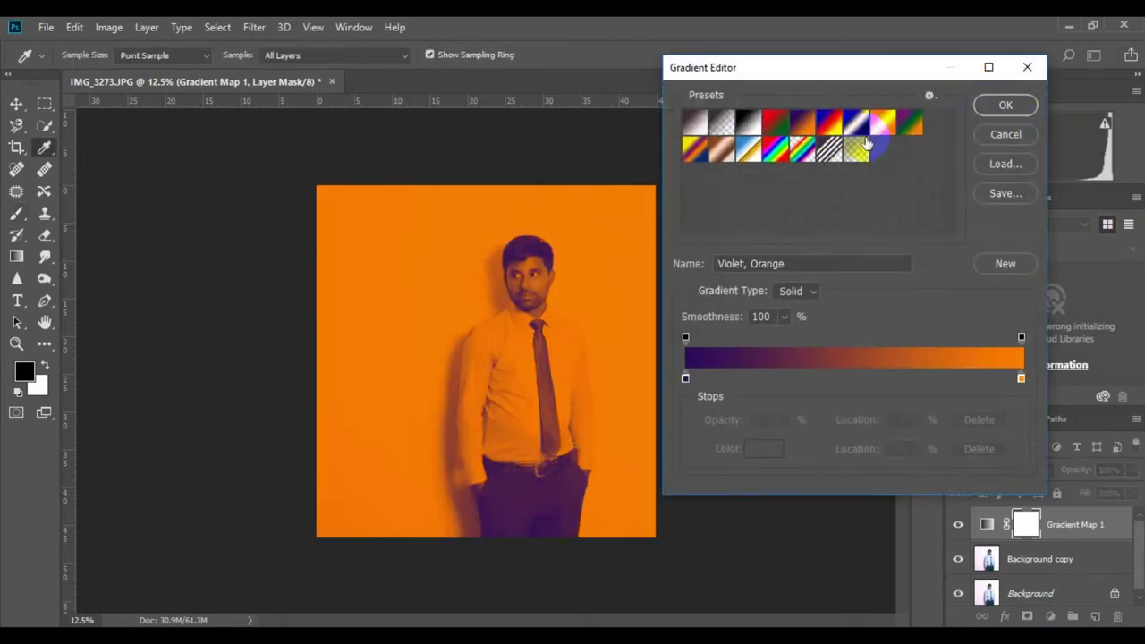
{"action": "left_click", "coordinate": [1005, 108]}
- Blend the gradient map in Soft Light at 48% opacity and 63% fill
{"action": "left_click", "coordinate": [987, 469]}
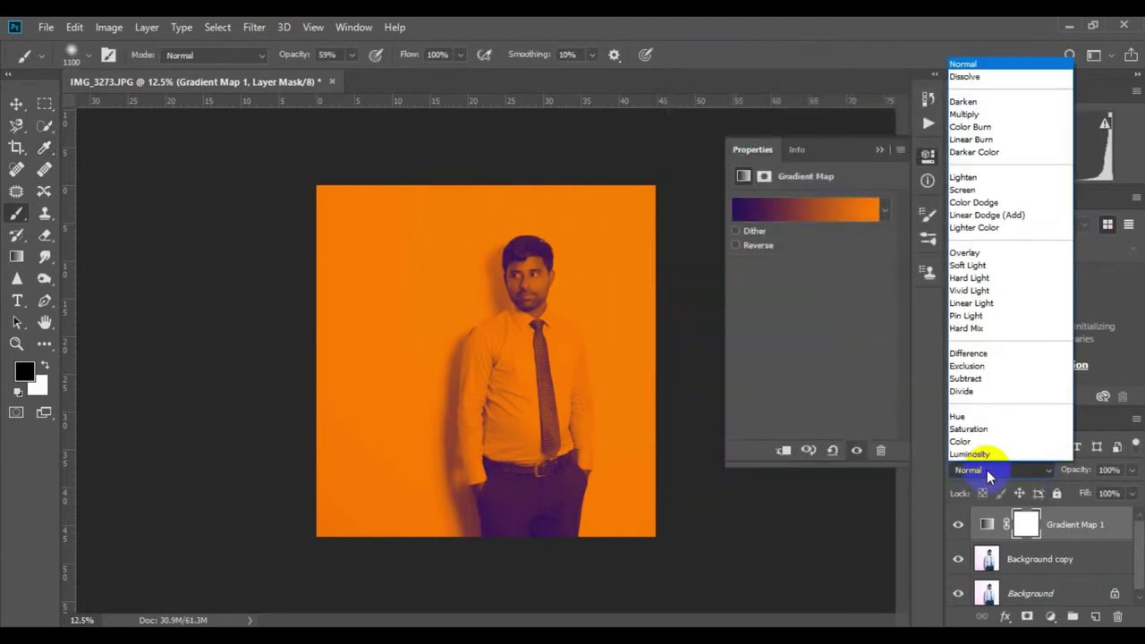
{"action": "left_click", "coordinate": [995, 259]}
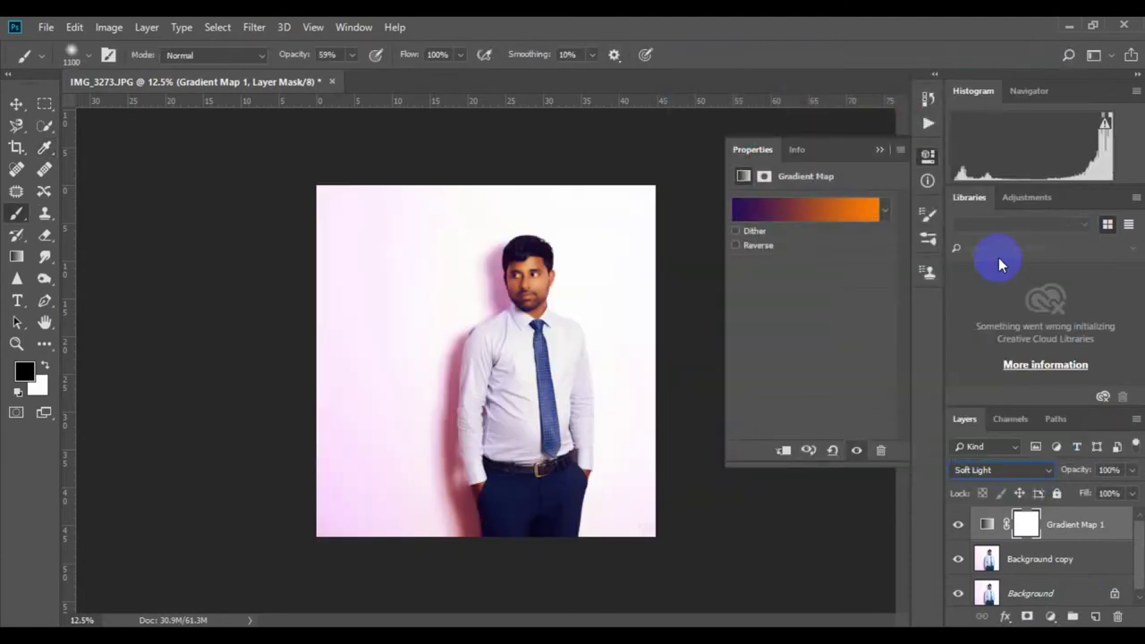
{"action": "left_click_drag", "start_coordinate": [1062, 474], "coordinate": [1041, 468]}
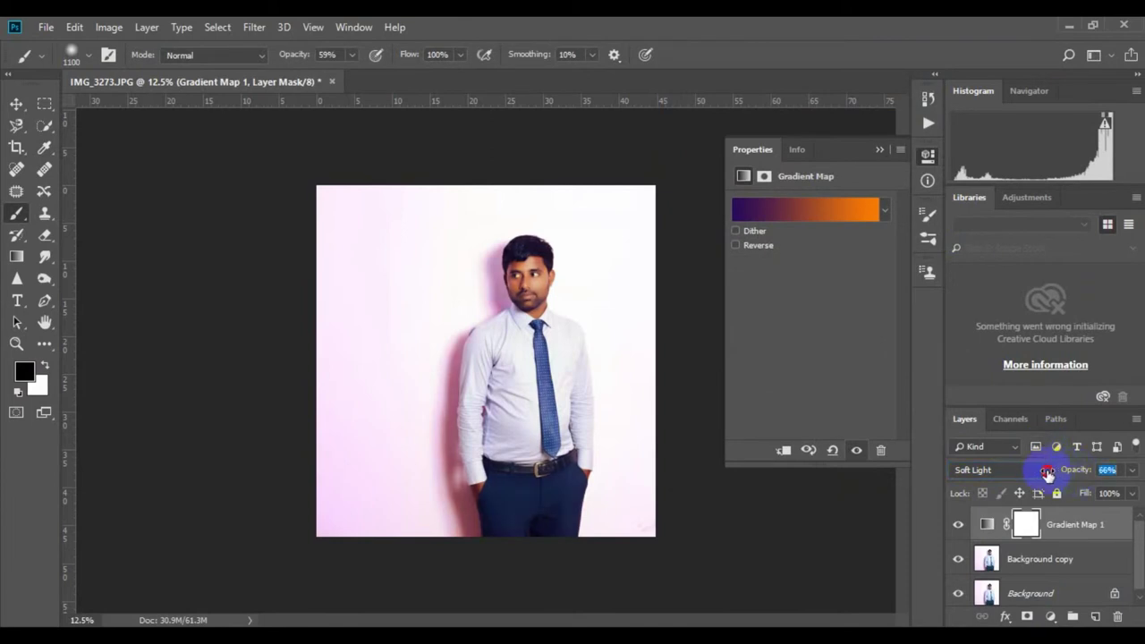
{"action": "type", "text": "55"}
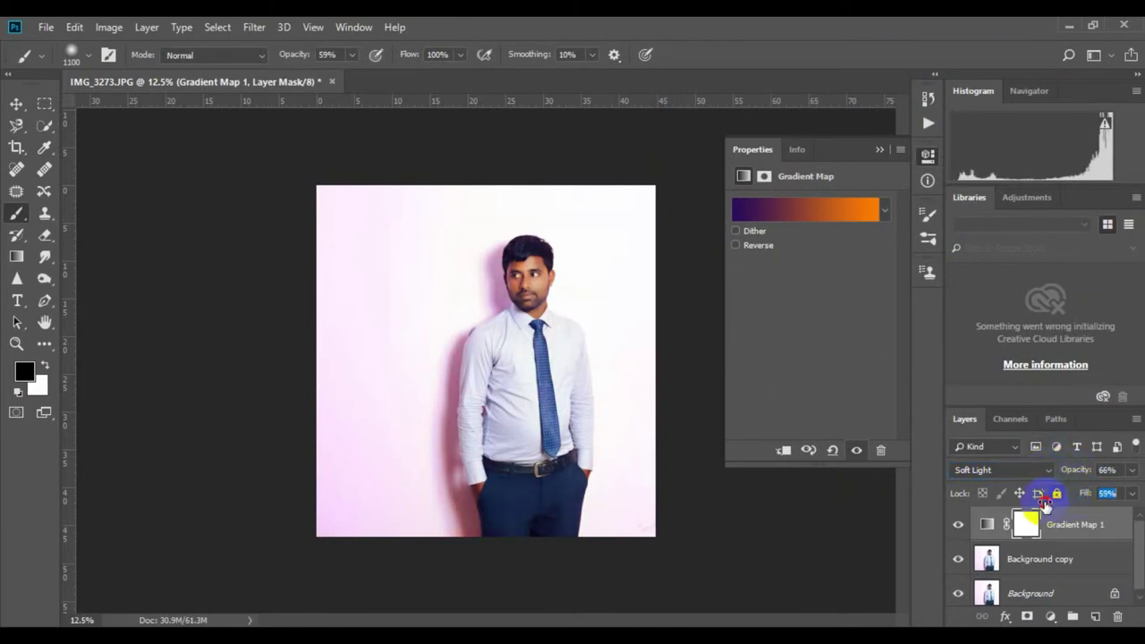
{"action": "mouse_move", "coordinate": [1068, 473]}
{"action": "left_mouse_down"}
{"action": "mouse_move", "coordinate": [1087, 491]}
{"action": "mouse_move", "coordinate": [1083, 475]}
{"action": "left_mouse_up"}
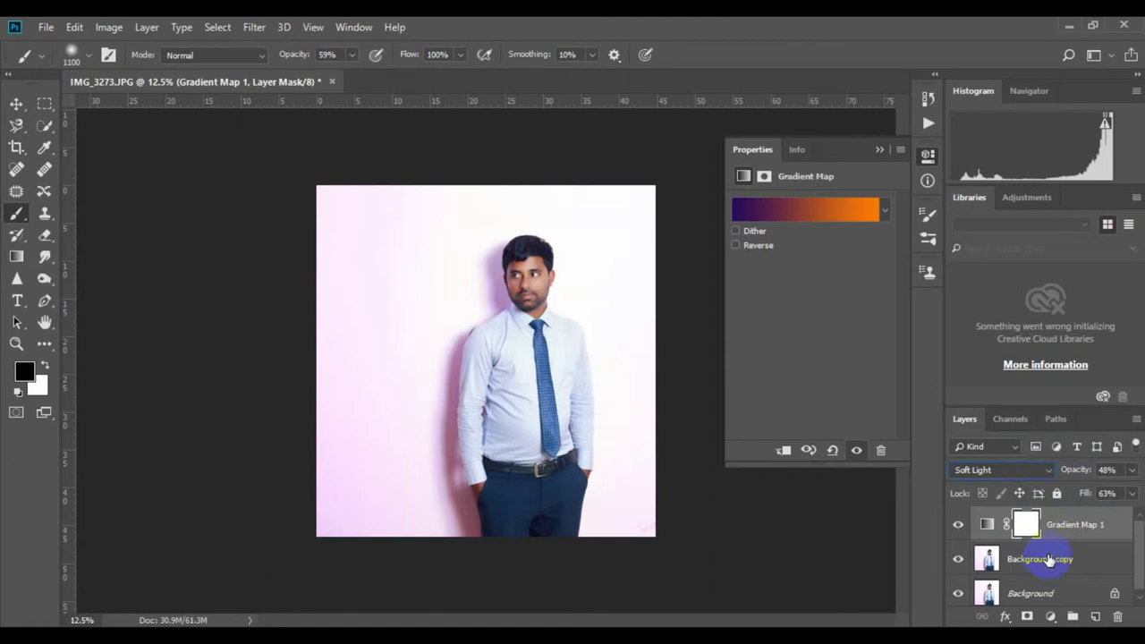
- Select Background copy and raise its Camera Raw Contrast to +29
{"action": "left_click", "coordinate": [1054, 559]}
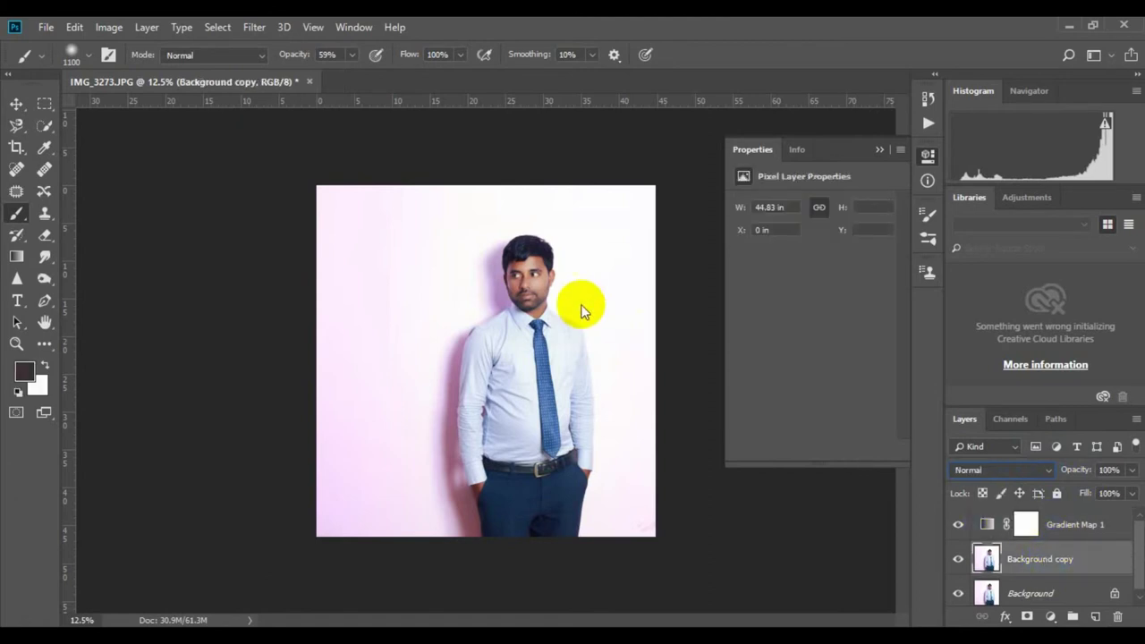
{"action": "key", "text": "ctrl+shift+a"}
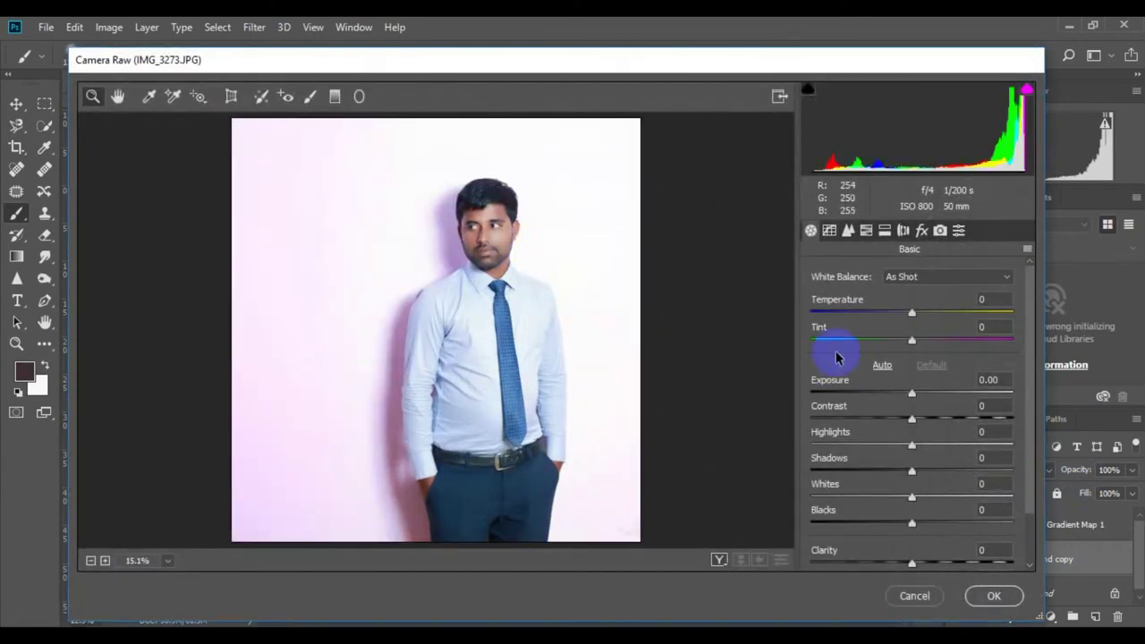
{"action": "left_click_drag", "start_coordinate": [911, 419], "coordinate": [938, 419]}
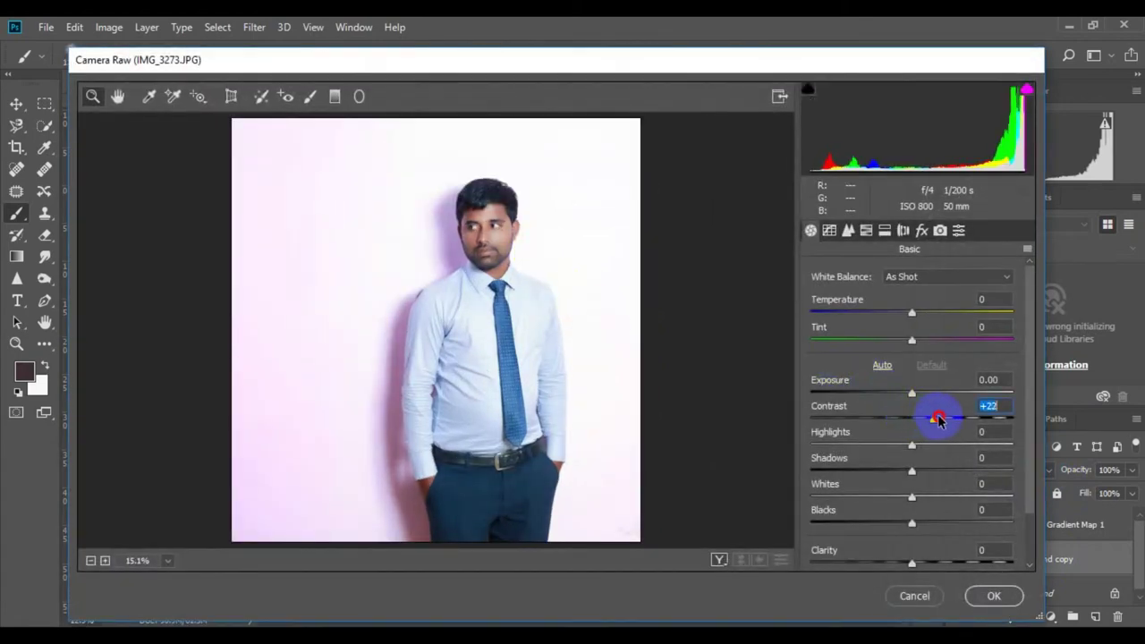
{"action": "left_click", "coordinate": [993, 596]}
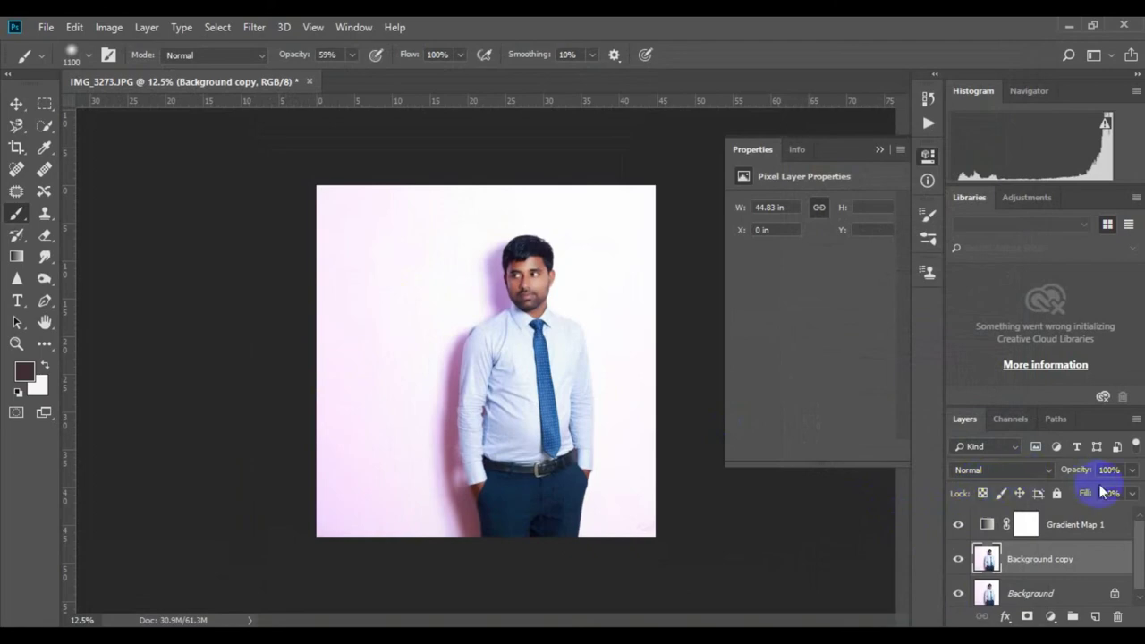
{"action": "left_click", "coordinate": [1051, 617]}
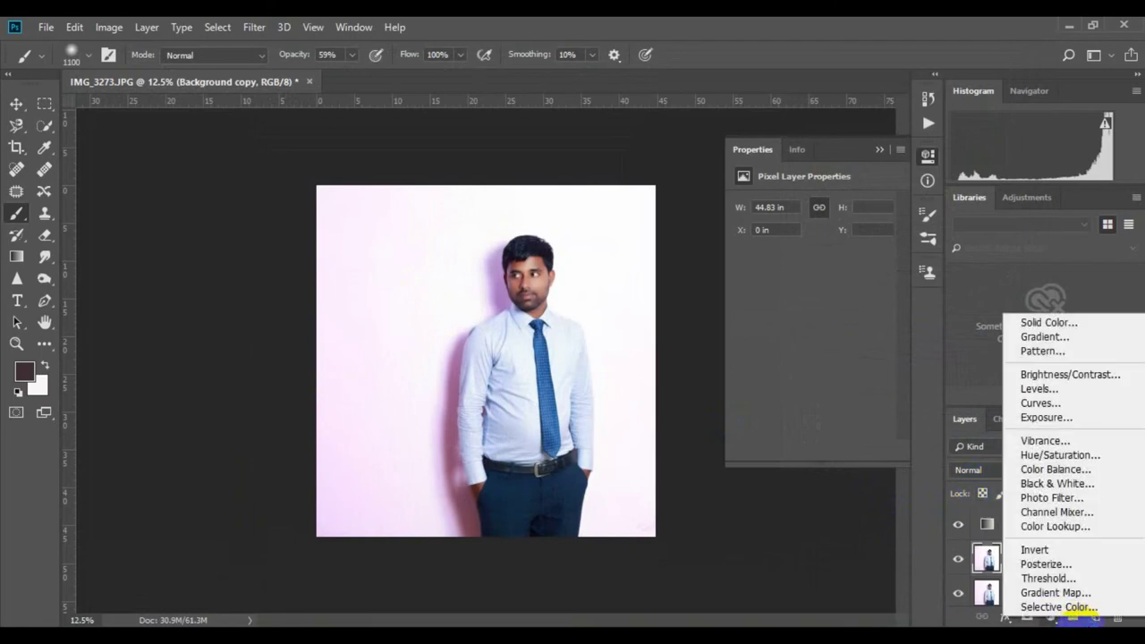
{"action": "left_click", "coordinate": [1043, 598]}
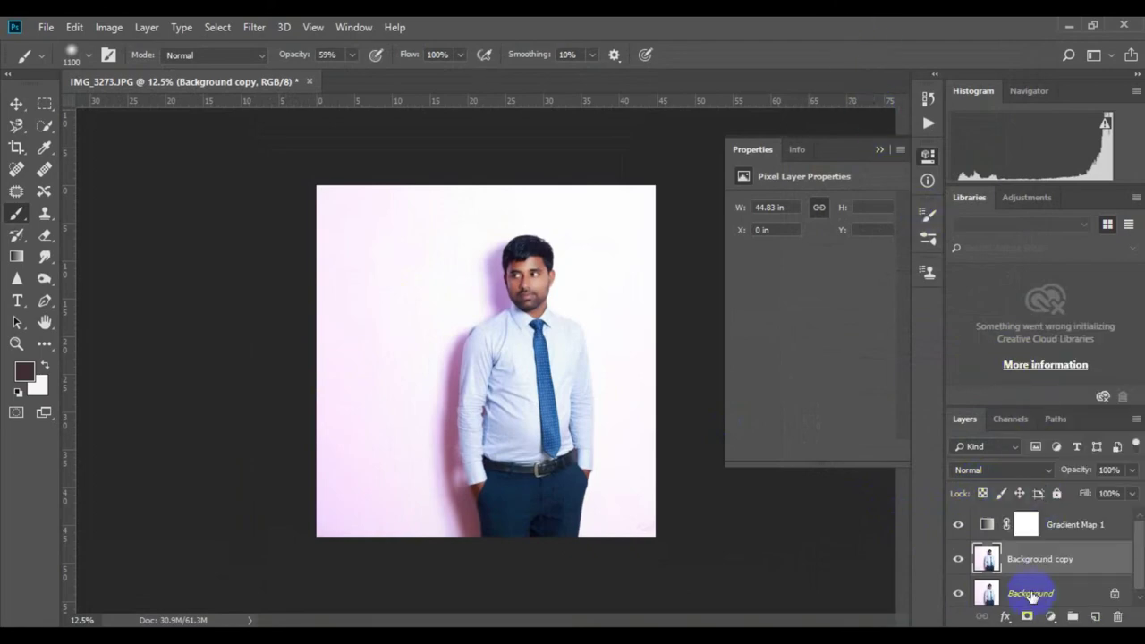
{"action": "left_click", "coordinate": [1051, 617]}
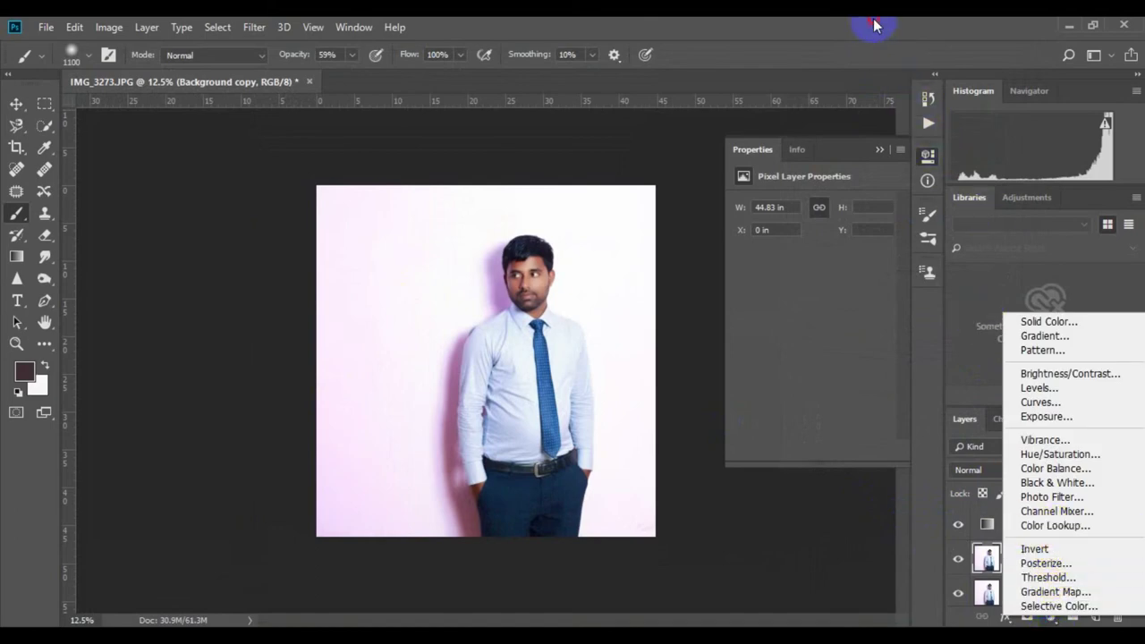
{"action": "left_click", "coordinate": [699, 330]}
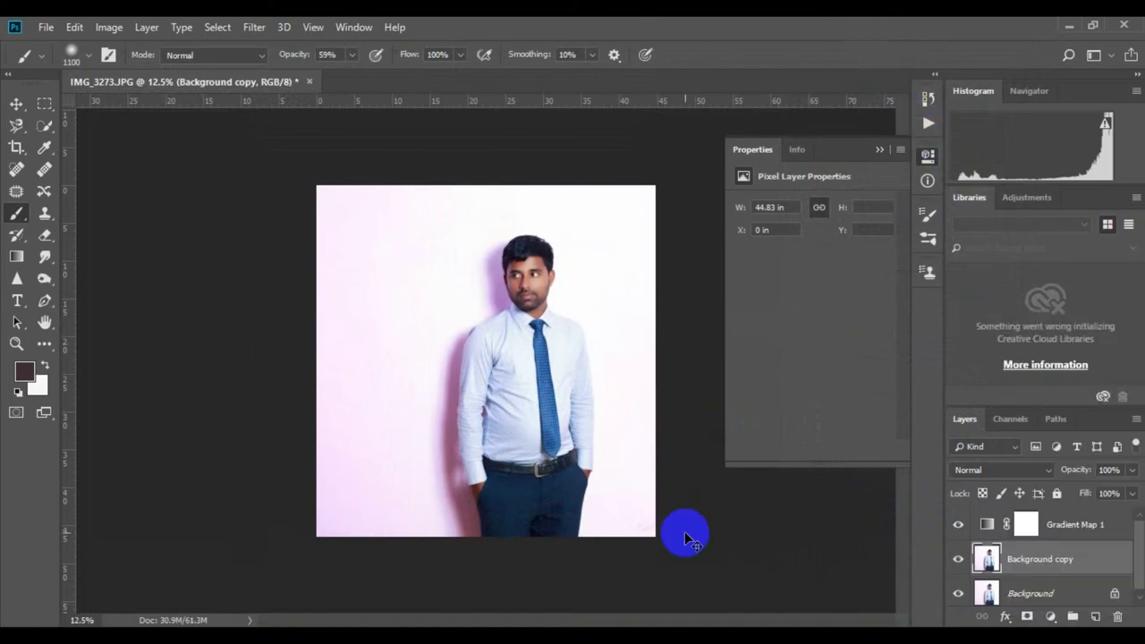